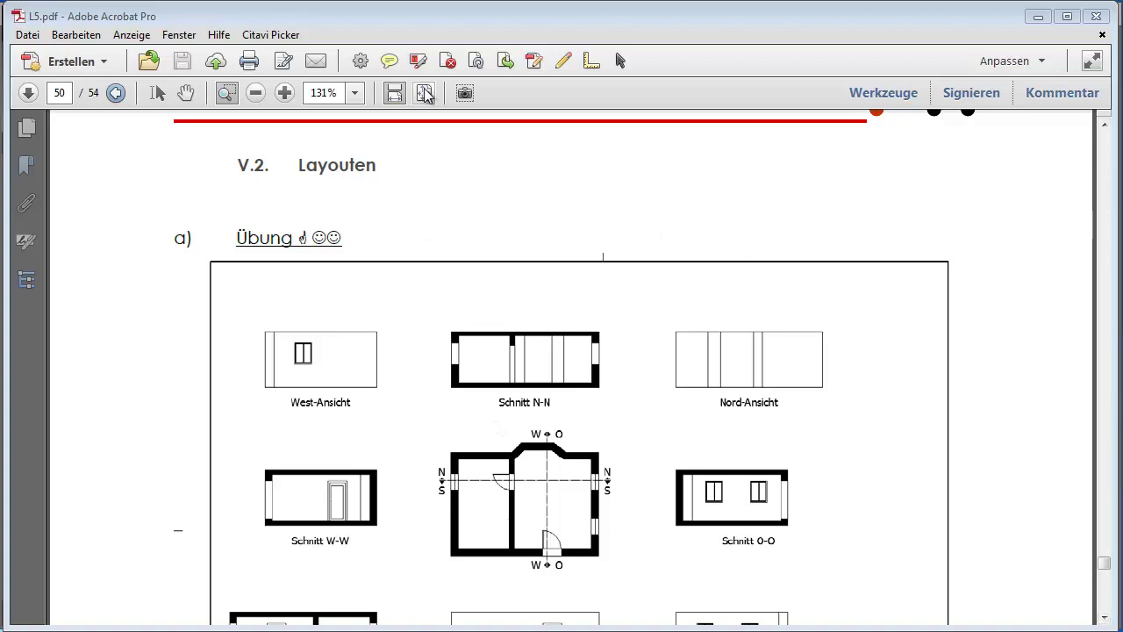
- Scroll PDF page 50 to the 'Erstellen Sie das Planlayout' instructions and the Einfügen dialog image
click(185, 93)
scroll(399, 347, down, 3)
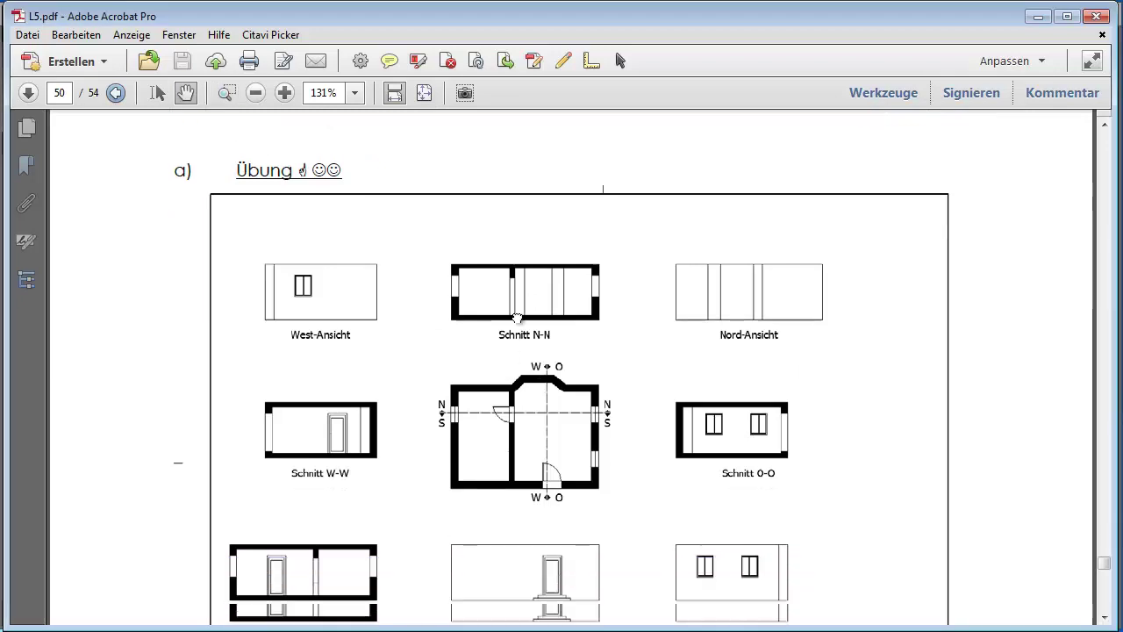
scroll(439, 369, down, 2)
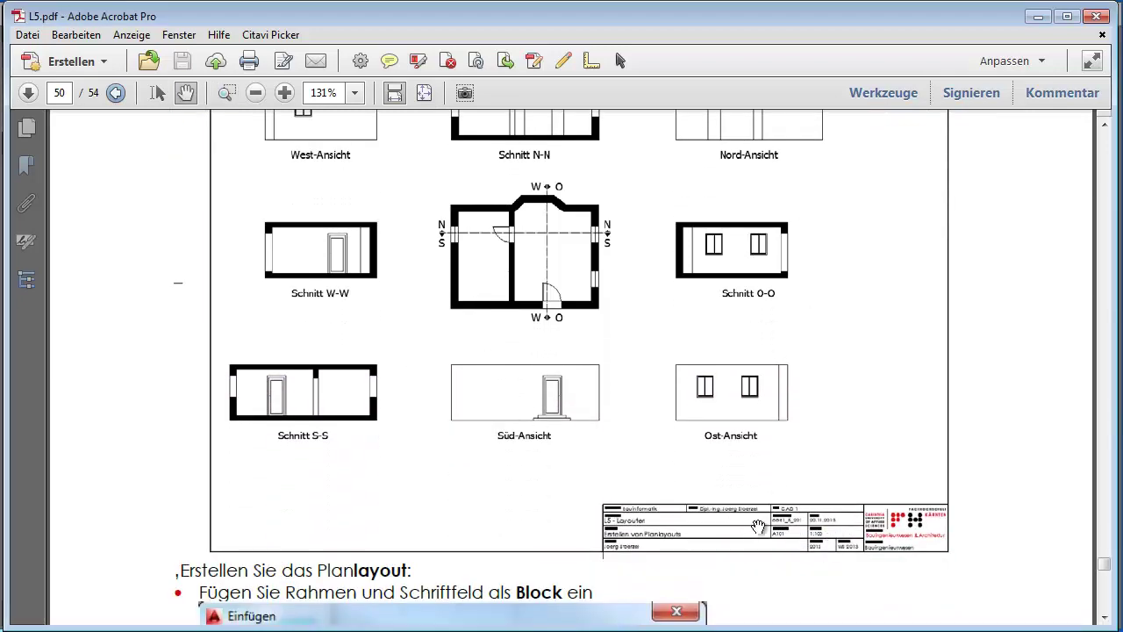
scroll(619, 540, down, 1)
scroll(619, 539, down, 2)
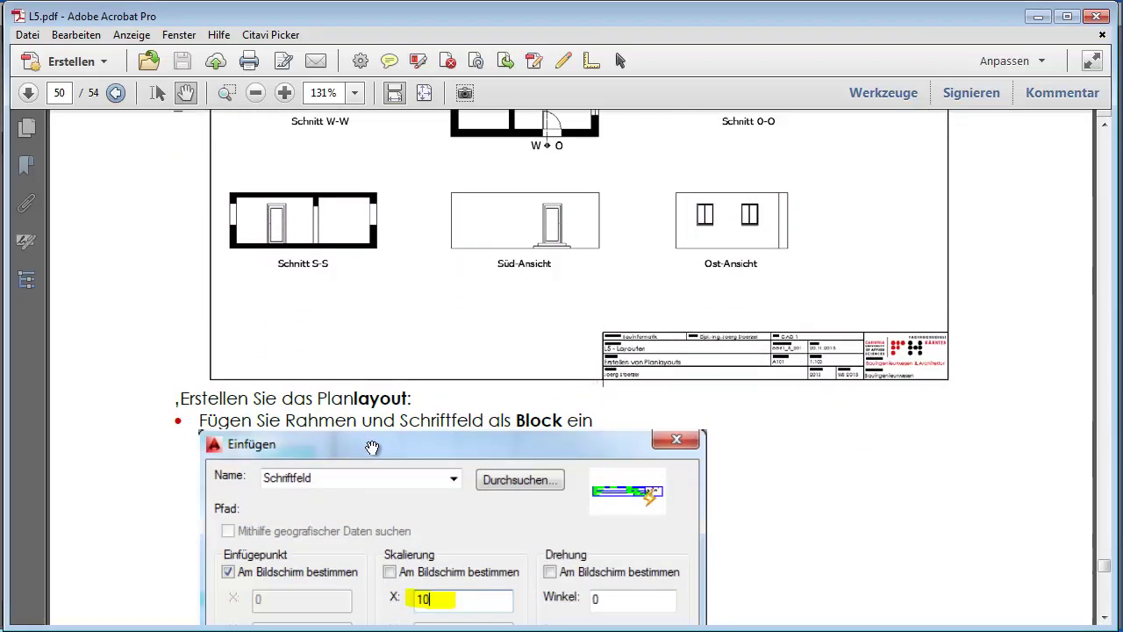
scroll(479, 490, down, 2)
scroll(491, 489, up, 1)
scroll(500, 488, up, 2)
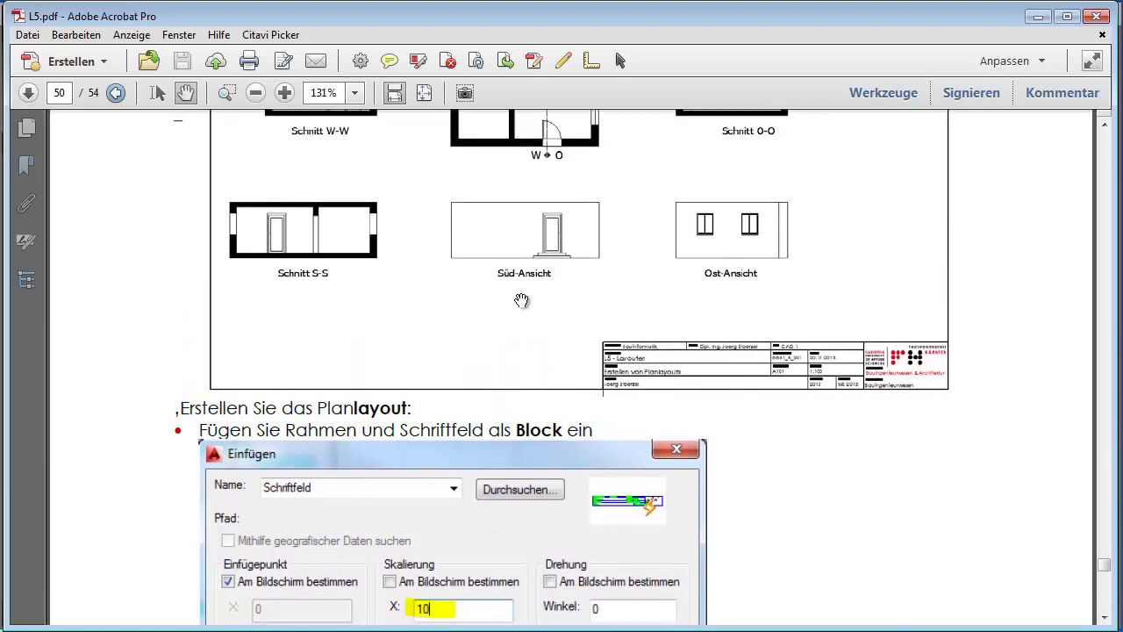
scroll(502, 487, up, 2)
scroll(503, 487, down, 2)
scroll(503, 487, down, 4)
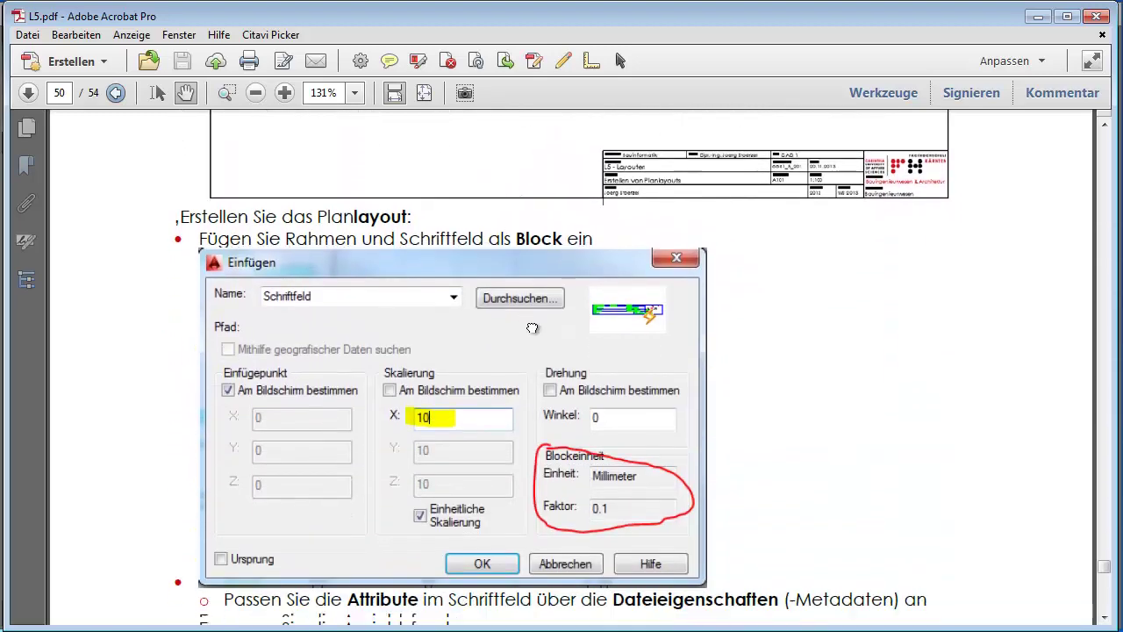
scroll(513, 221, down, 5)
scroll(515, 225, up, 3)
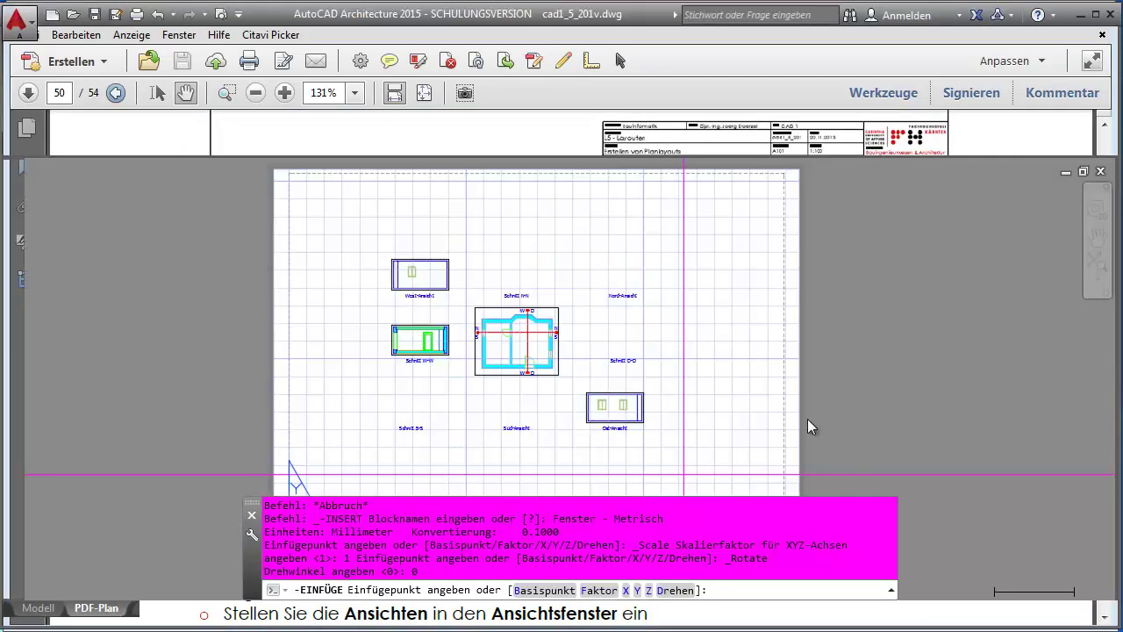
- Cancel the pending INSERT command and show the floor plan on the Modell tab
key(Escape)
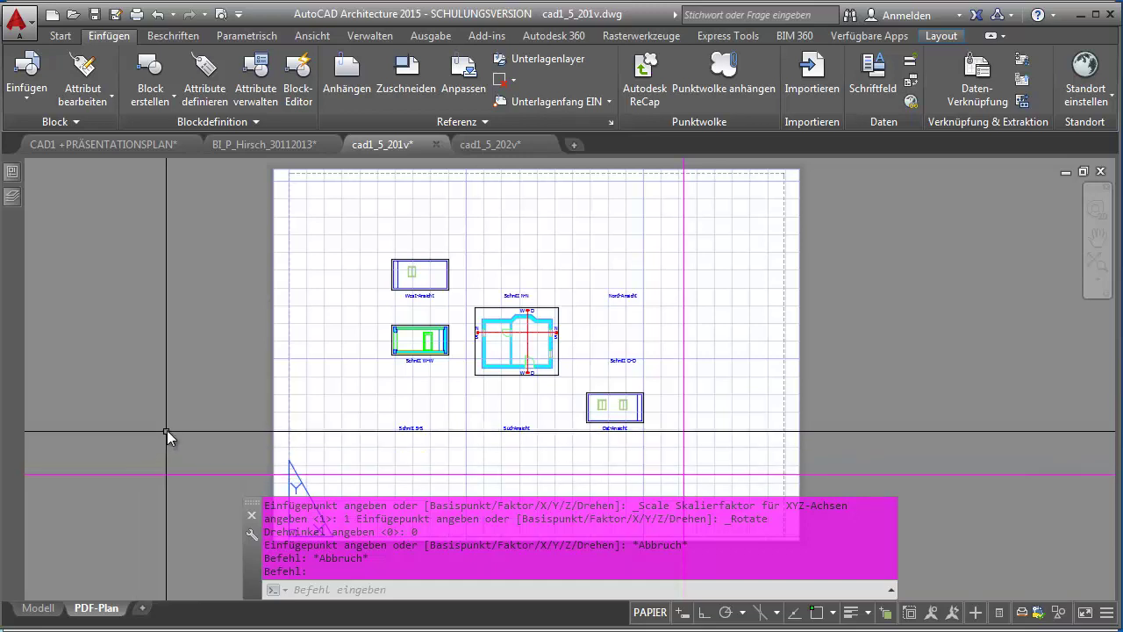
click(43, 608)
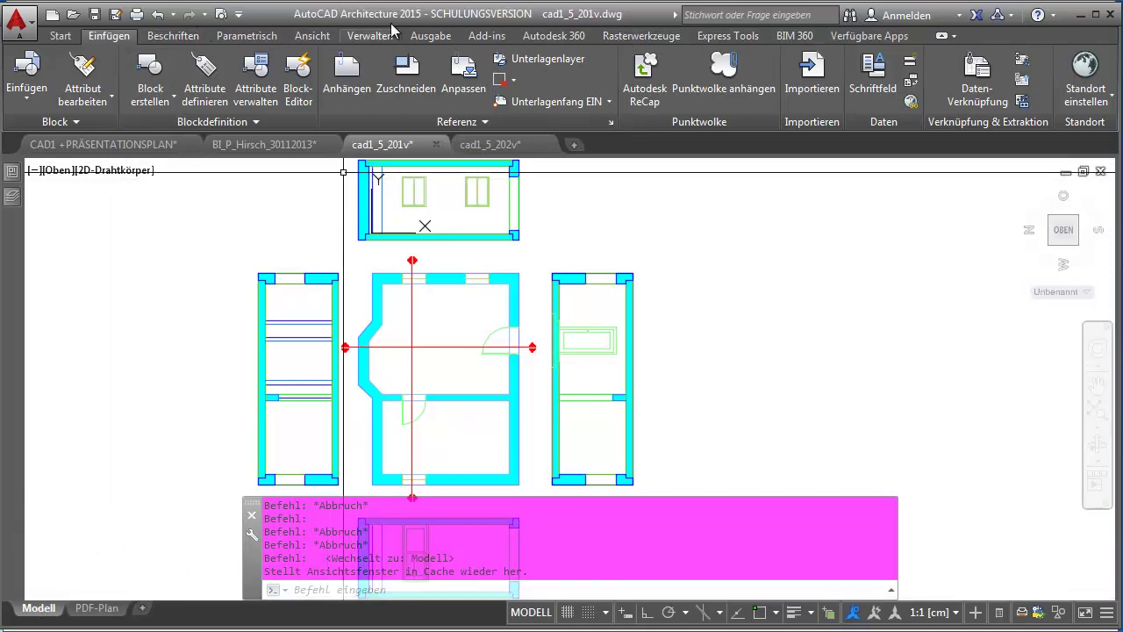
mouse_move(97, 608)
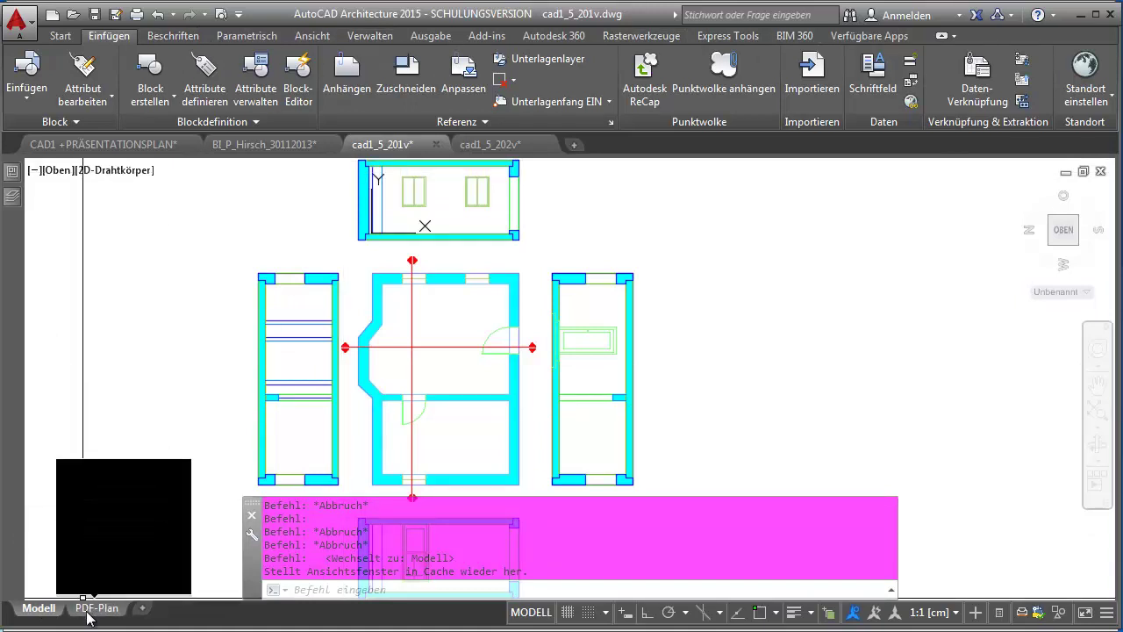
right_click(88, 612)
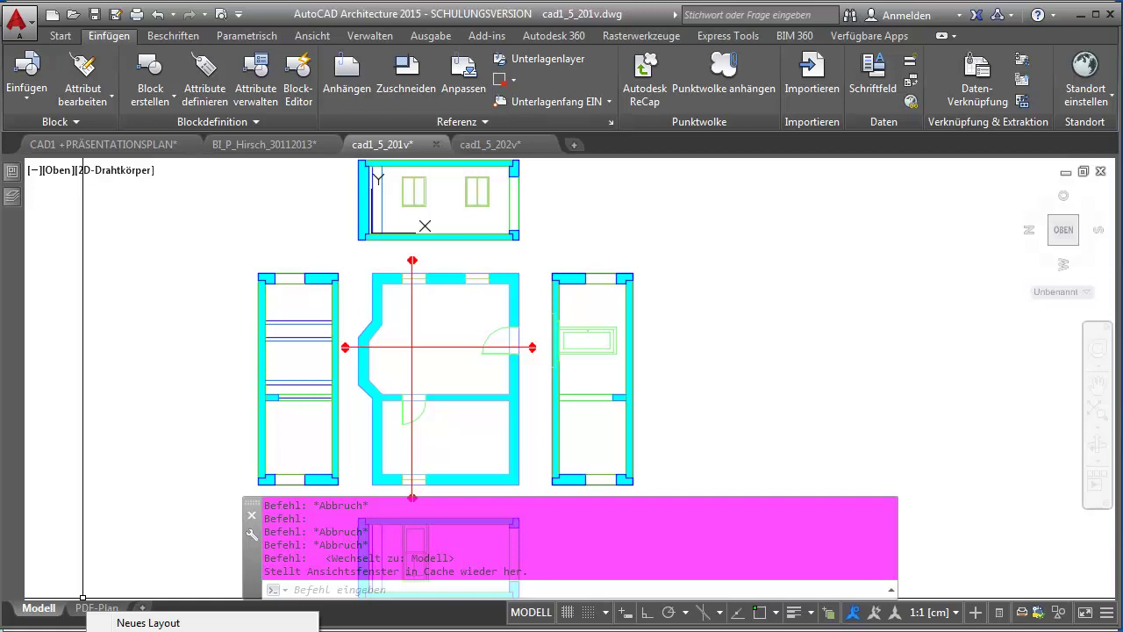
click(141, 628)
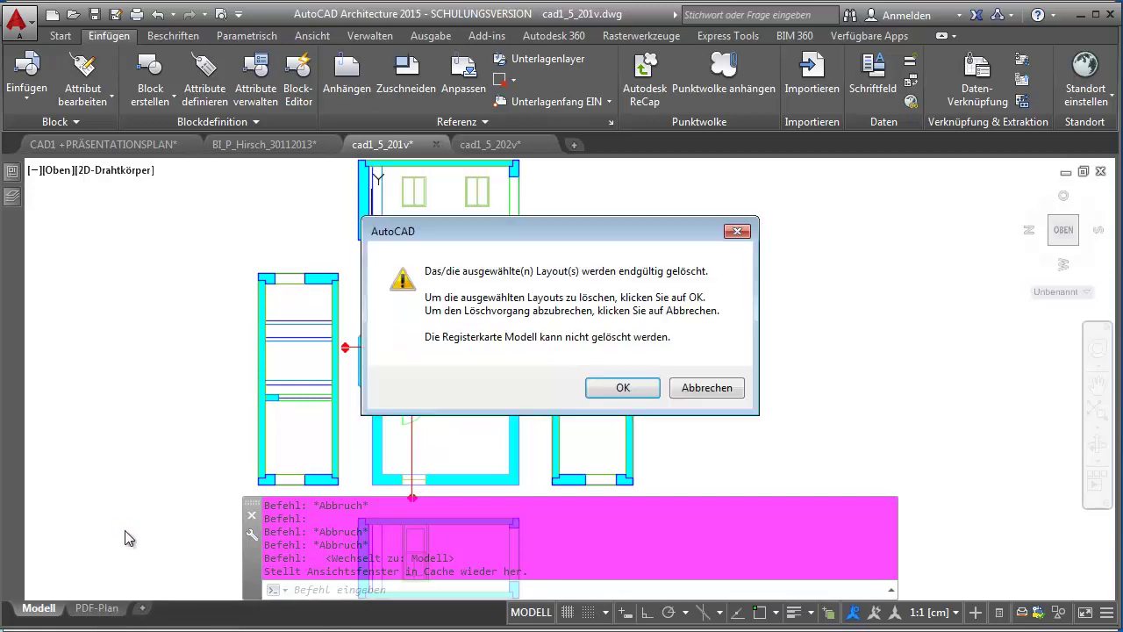
click(621, 389)
mouse_move(93, 608)
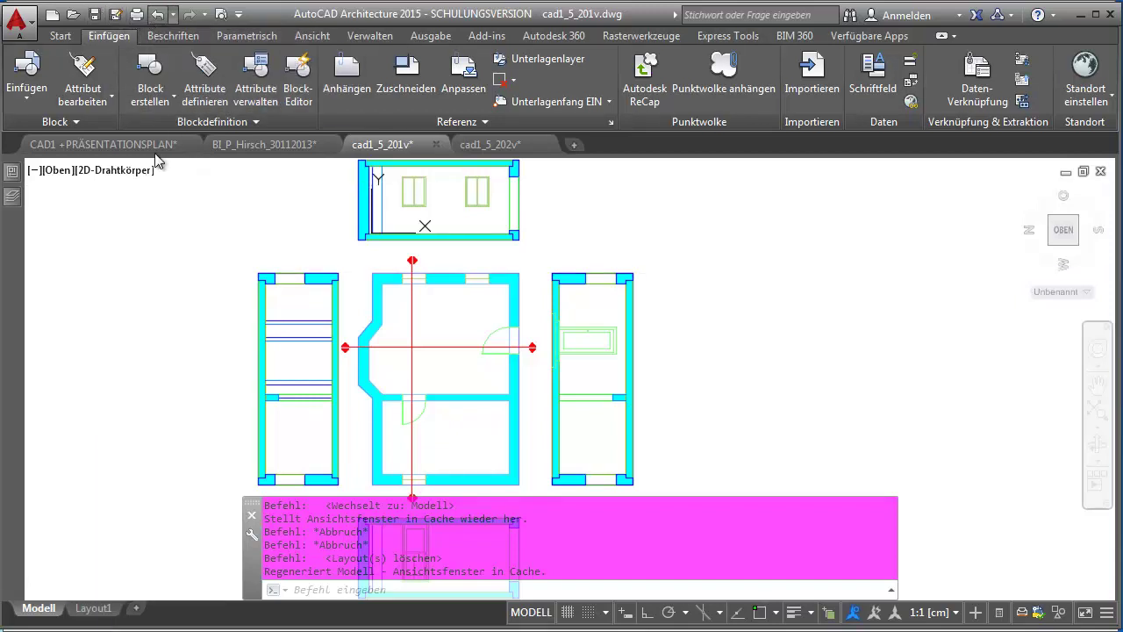
click(154, 15)
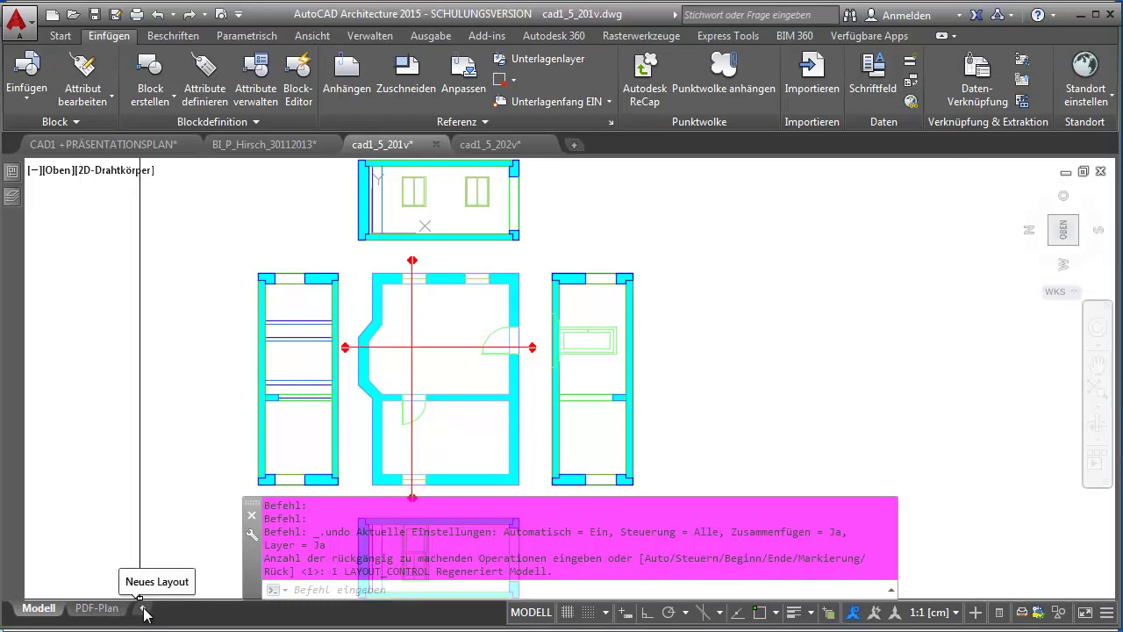
- Create Layout1 with the floor plan and four elevations in its viewport, and display the Layout ribbon
click(145, 612)
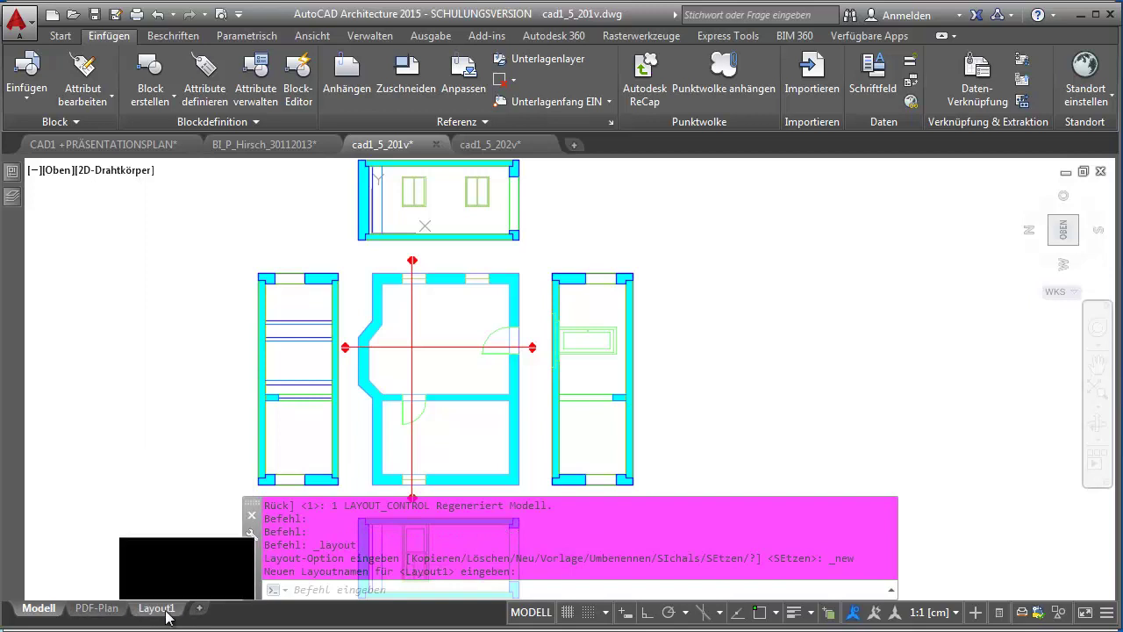
click(160, 609)
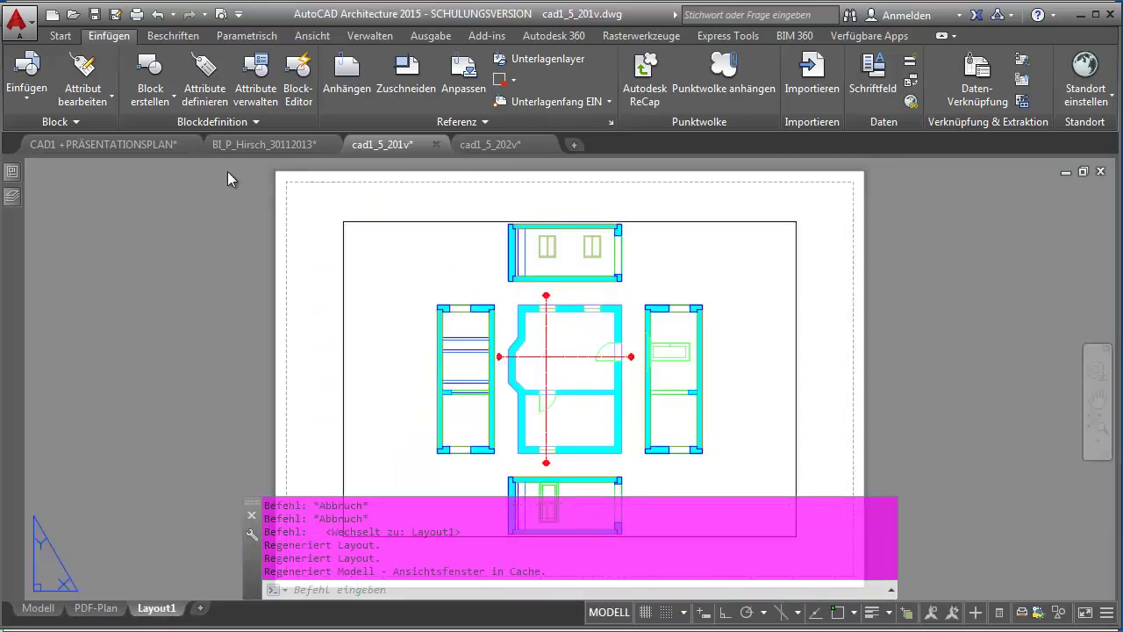
middle_drag(375, 310, 370, 272)
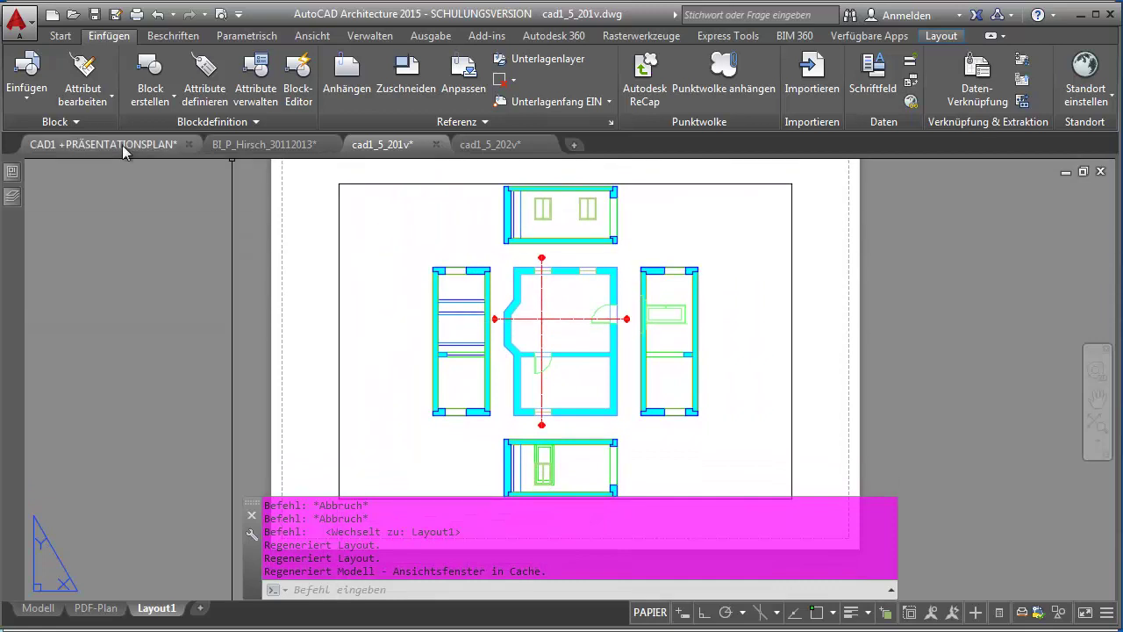
middle_drag(260, 346, 260, 364)
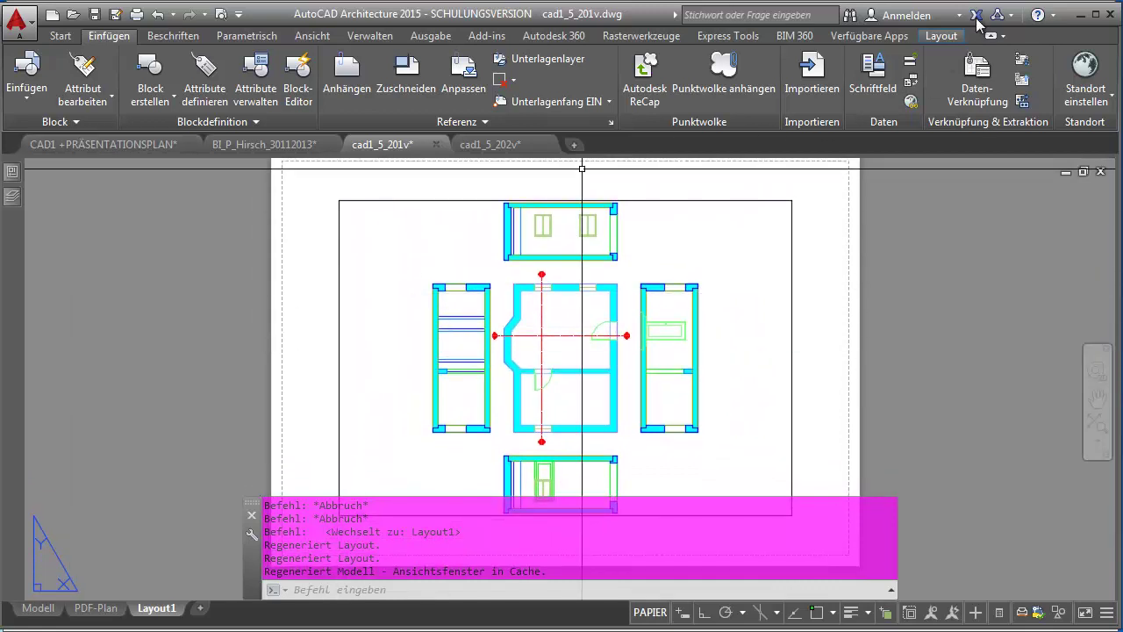
click(37, 609)
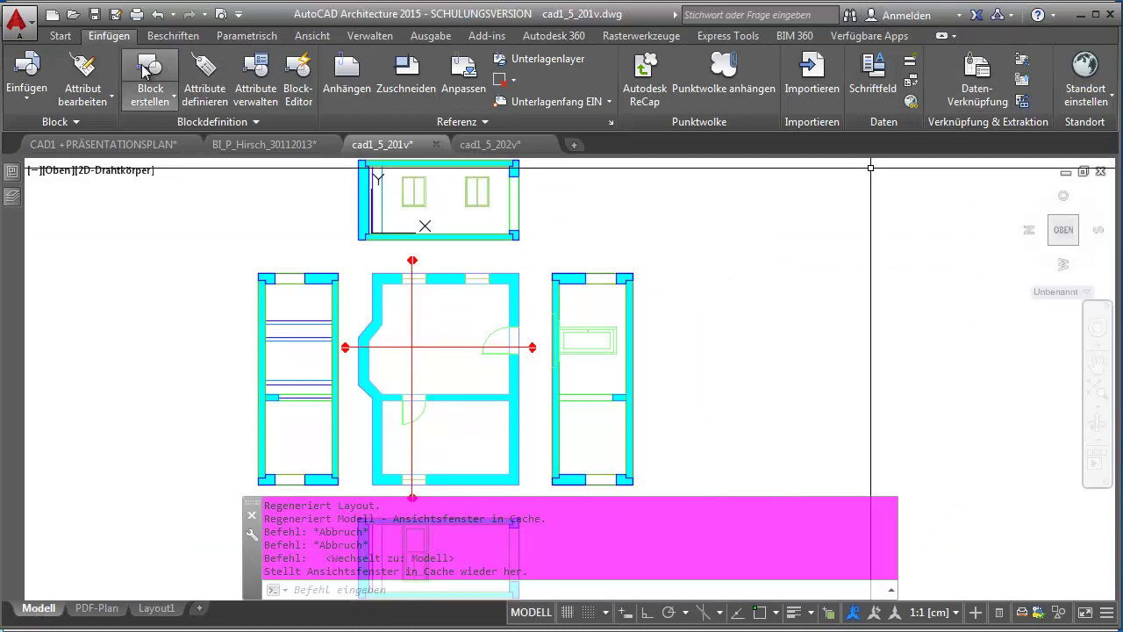
click(163, 612)
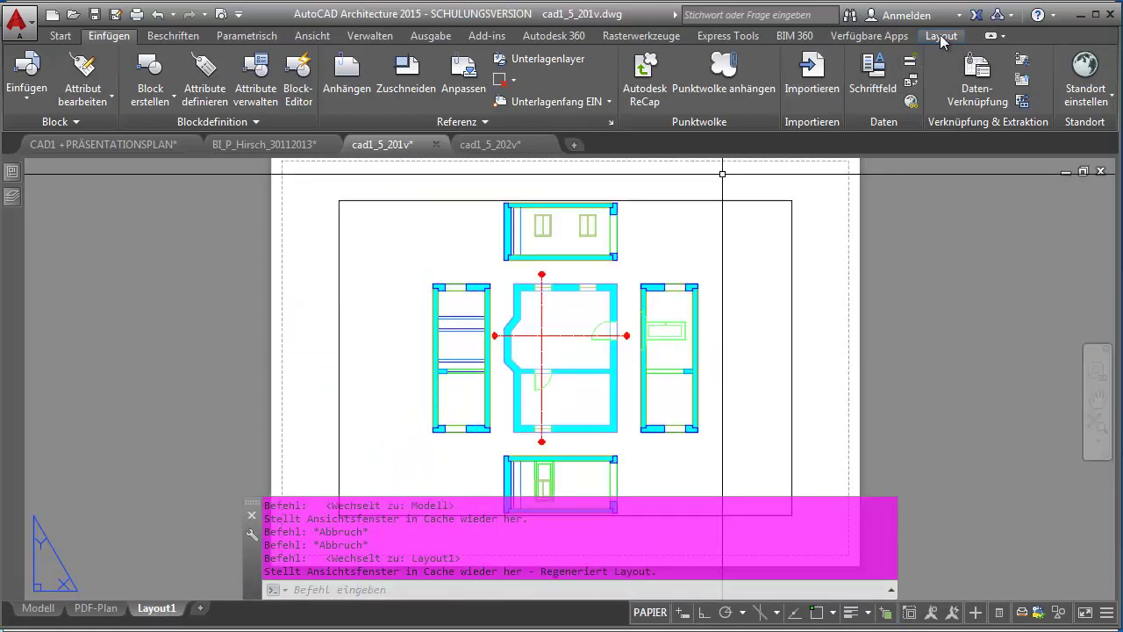
click(937, 35)
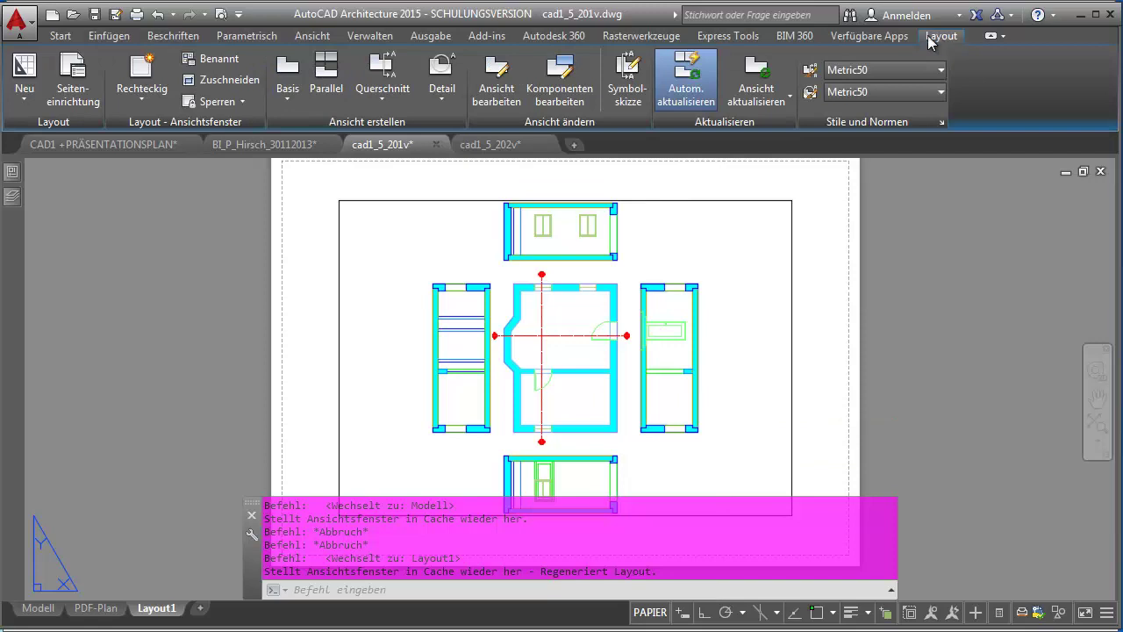
click(24, 96)
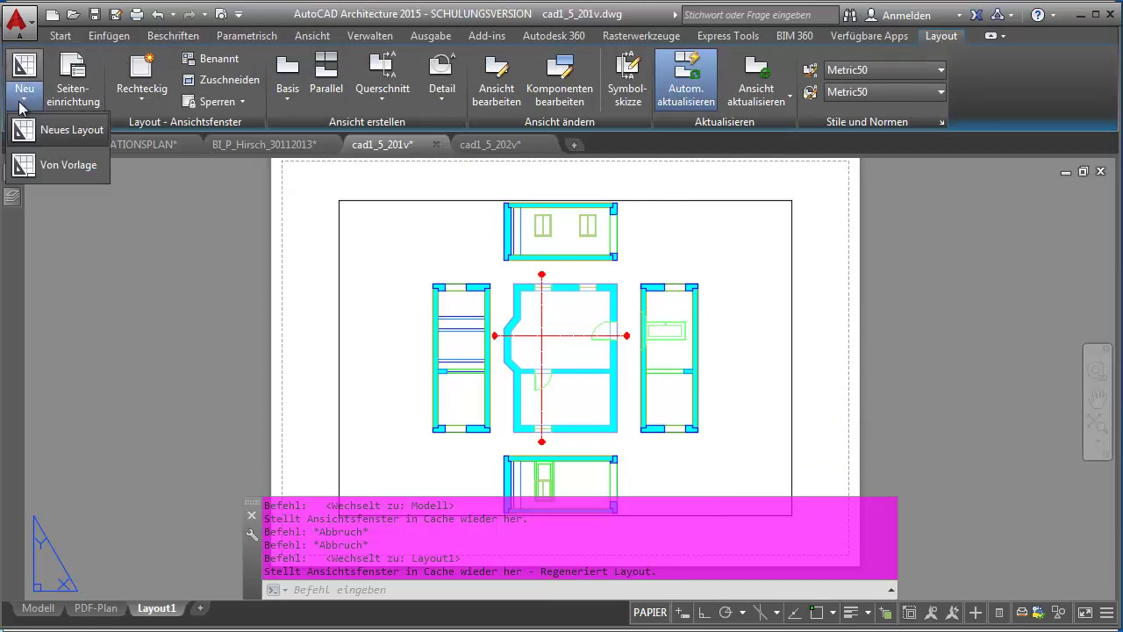
click(43, 166)
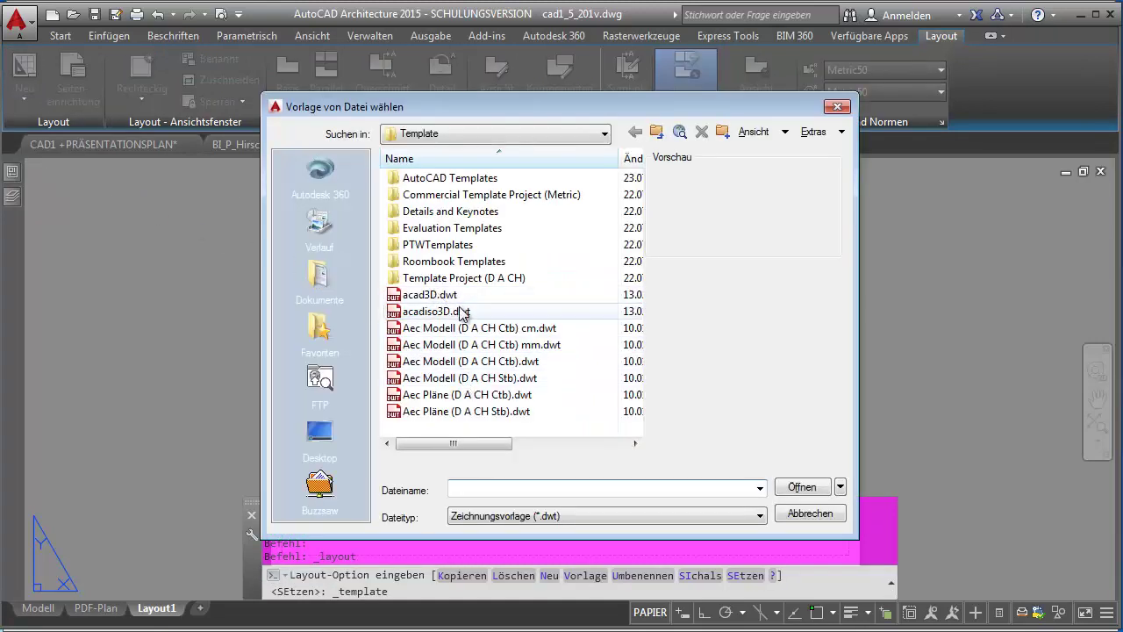
click(462, 314)
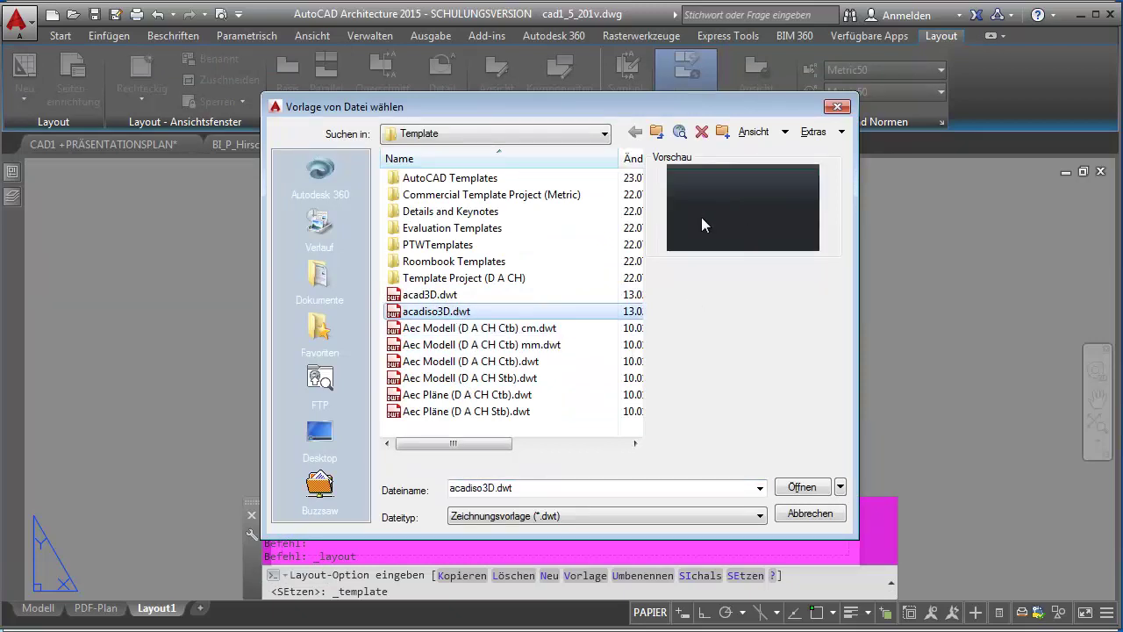
click(801, 513)
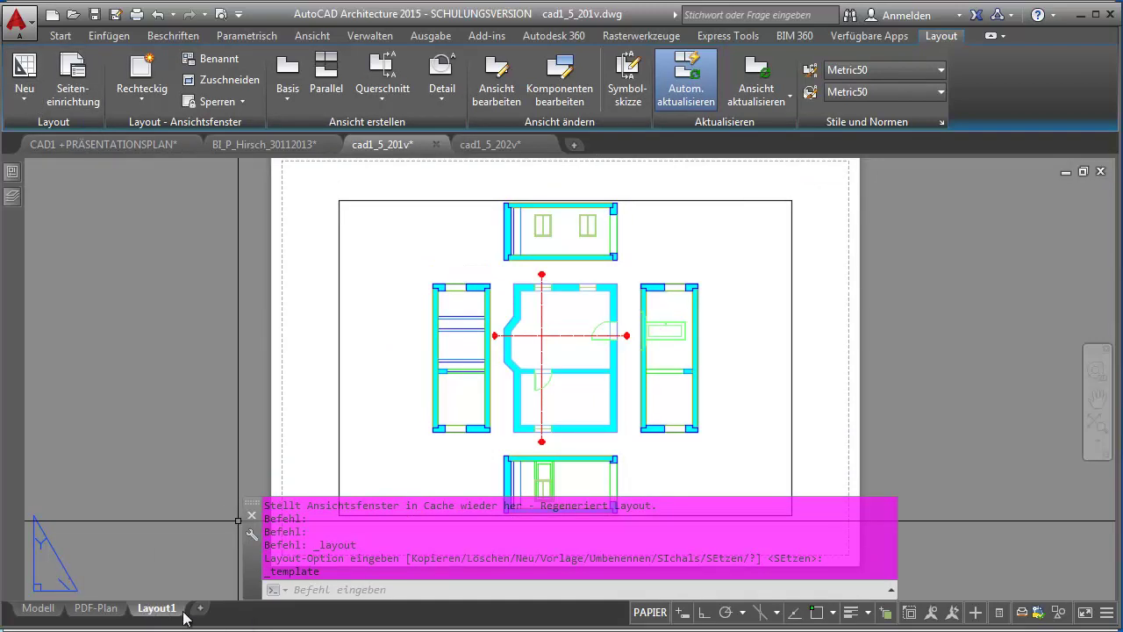
- Open Layout1's page setup for editing from the Page Setup Manager
click(73, 81)
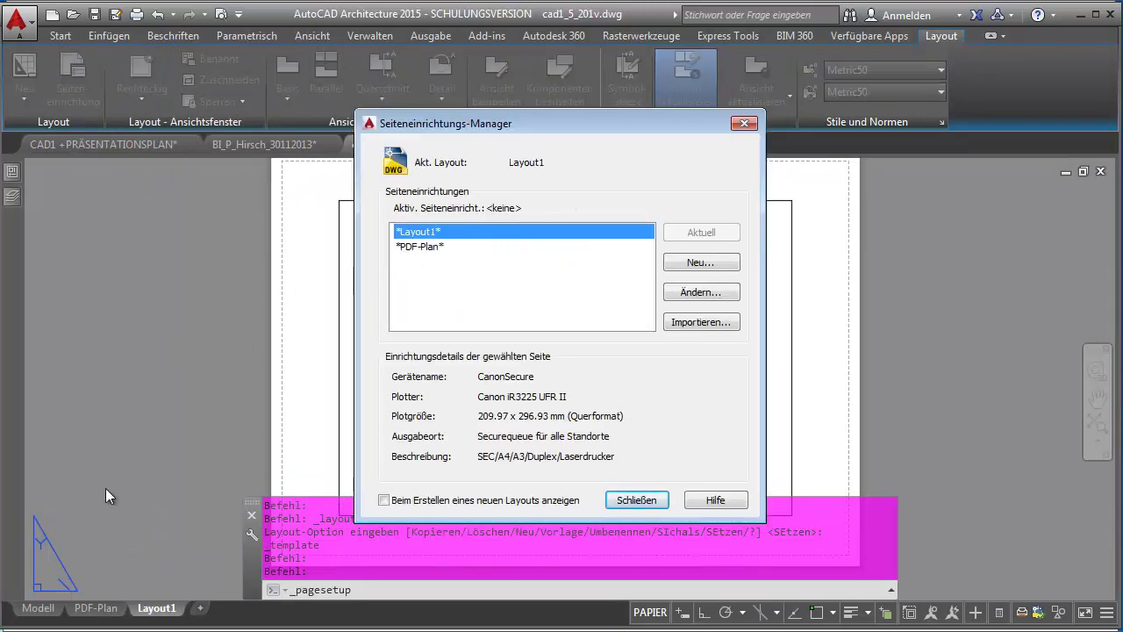
click(412, 247)
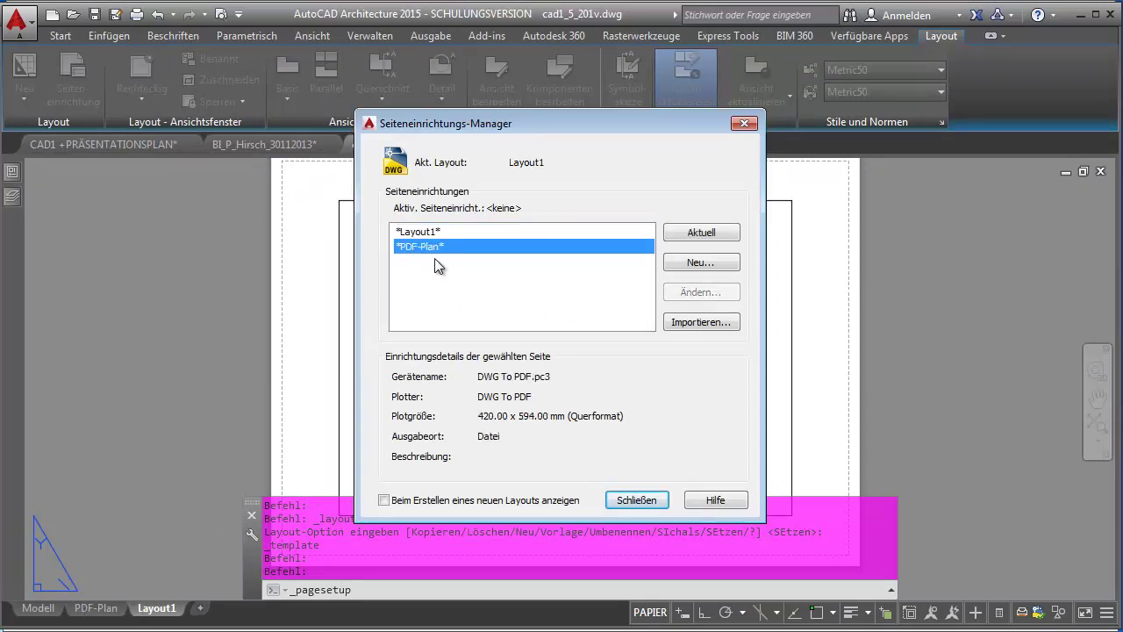
click(418, 231)
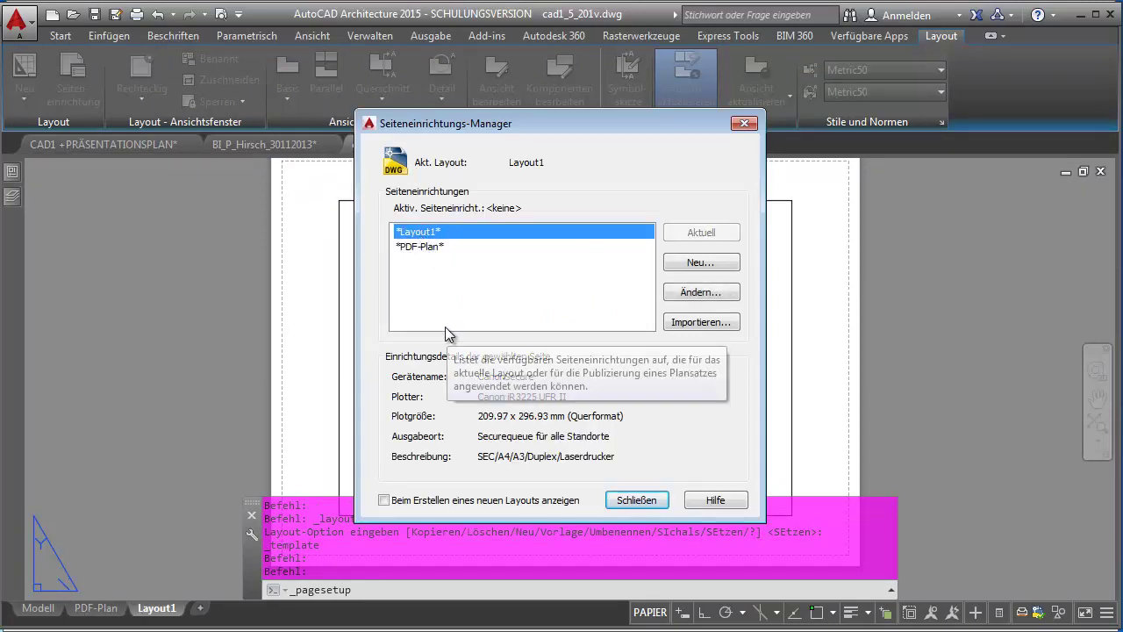
click(702, 292)
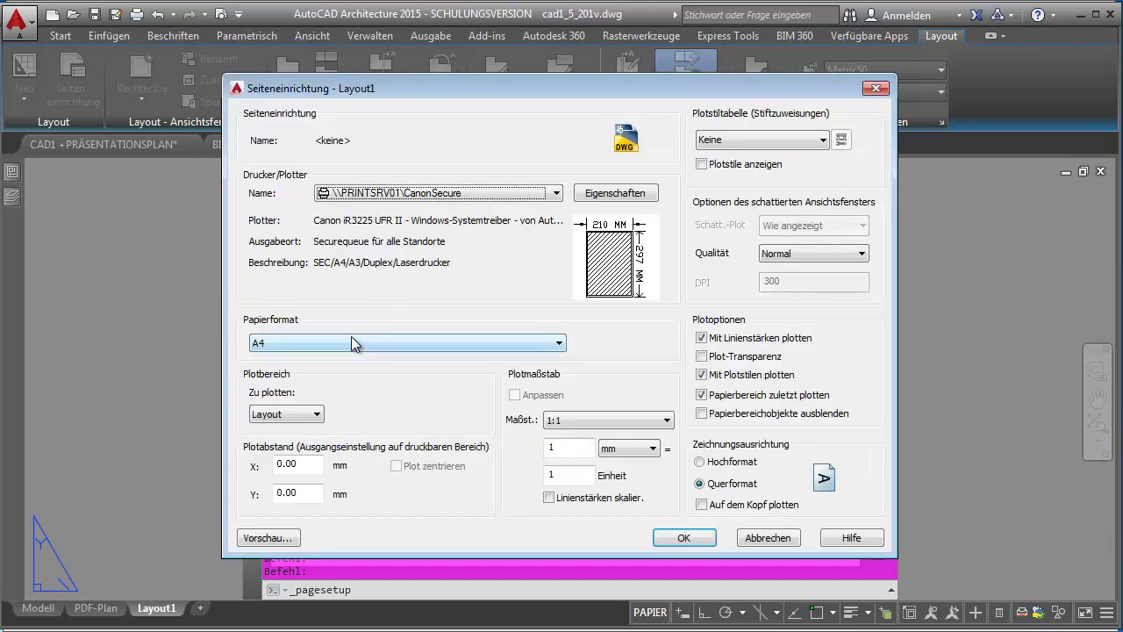
- Select DWG To PDF.pc3 as Layout1's printer/plotter
click(451, 195)
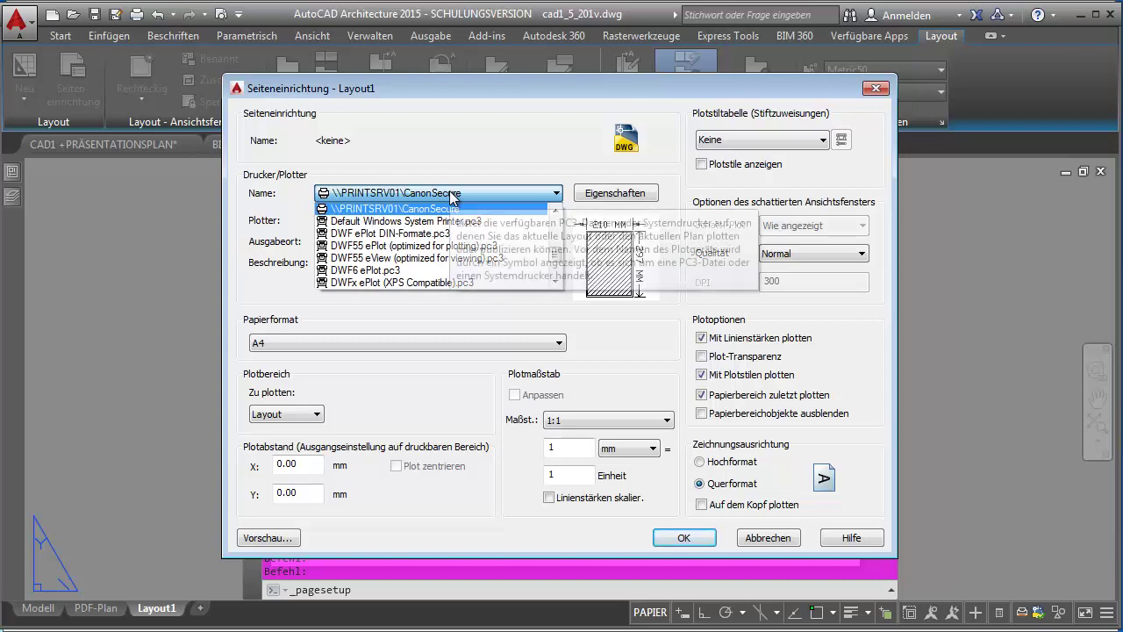
mouse_move(554, 252)
mouse_down()
mouse_move(558, 224)
mouse_move(554, 233)
mouse_up()
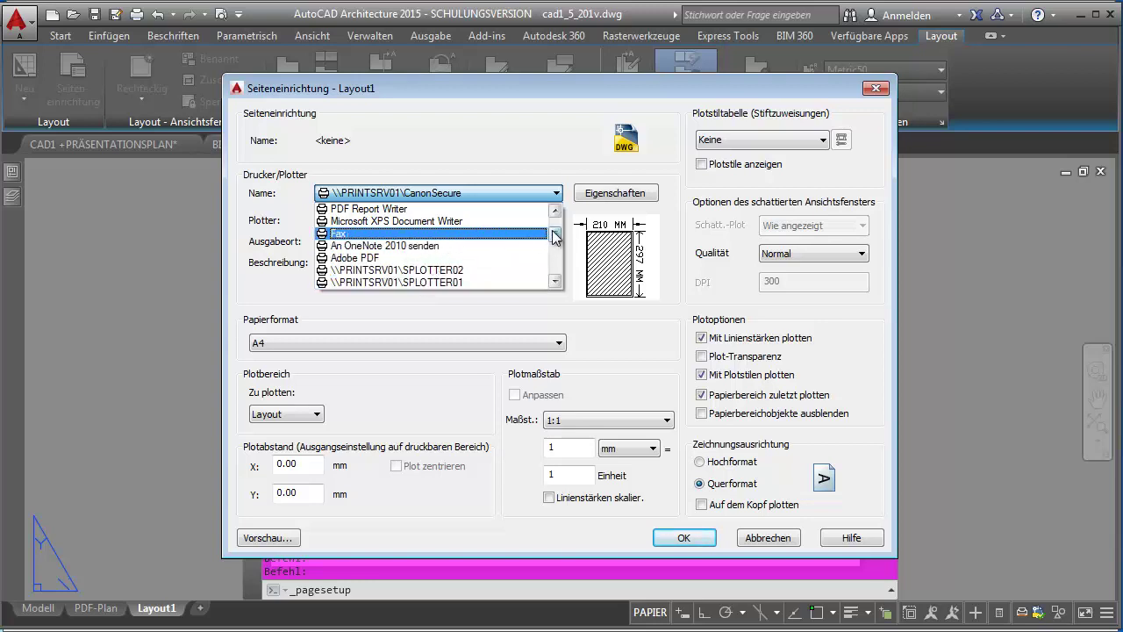
mouse_move(553, 233)
mouse_down()
mouse_move(556, 262)
mouse_move(566, 230)
mouse_up()
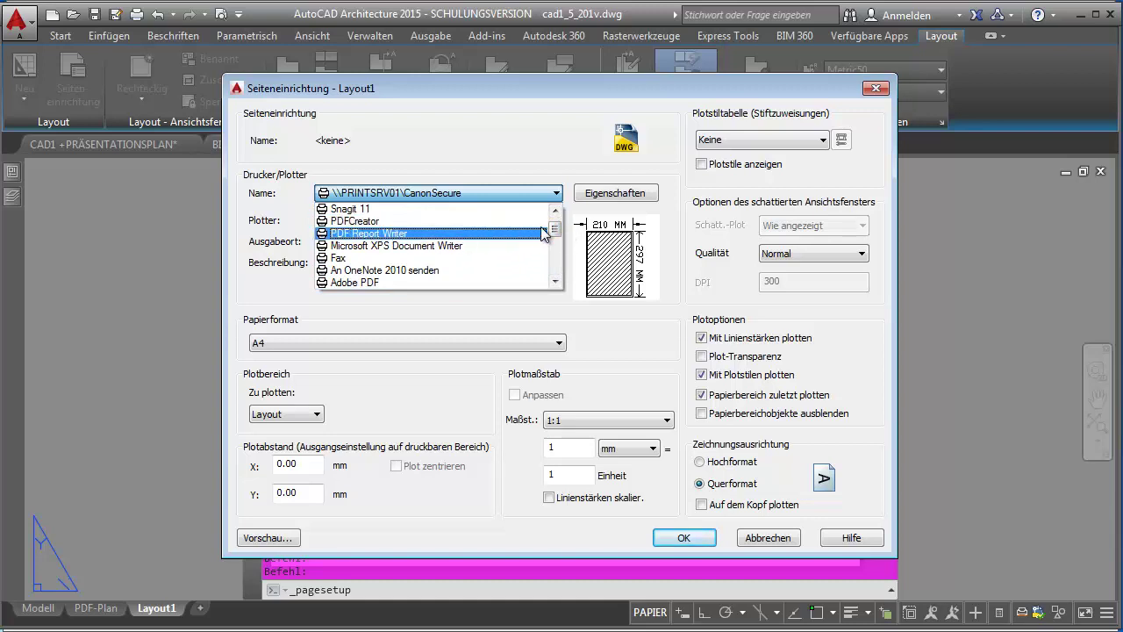
drag(551, 225, 555, 260)
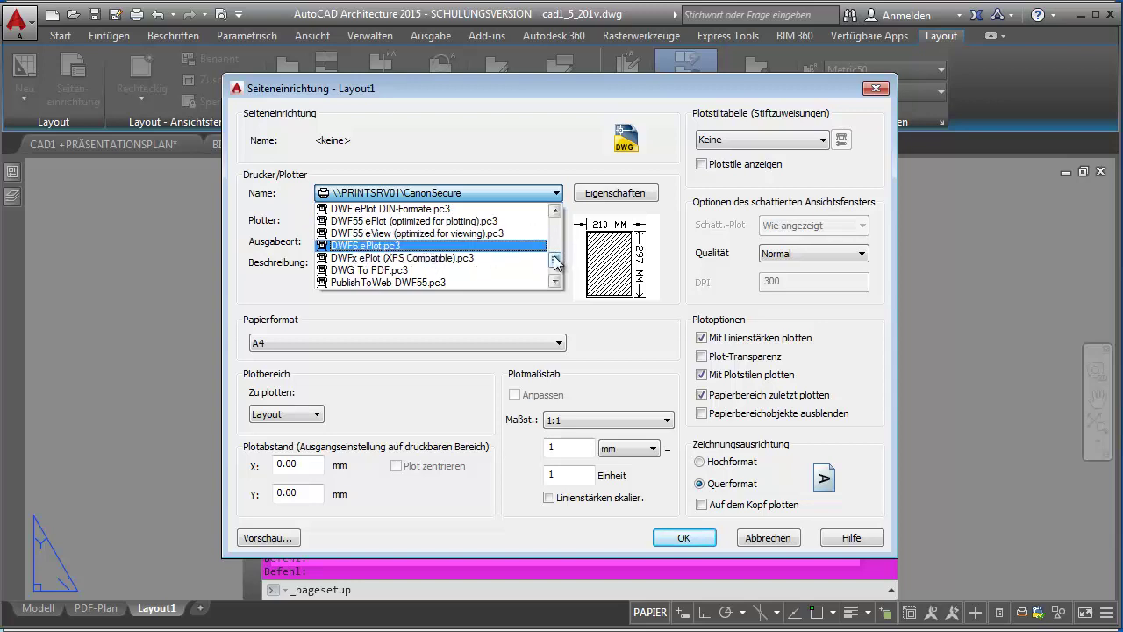
drag(555, 252, 555, 259)
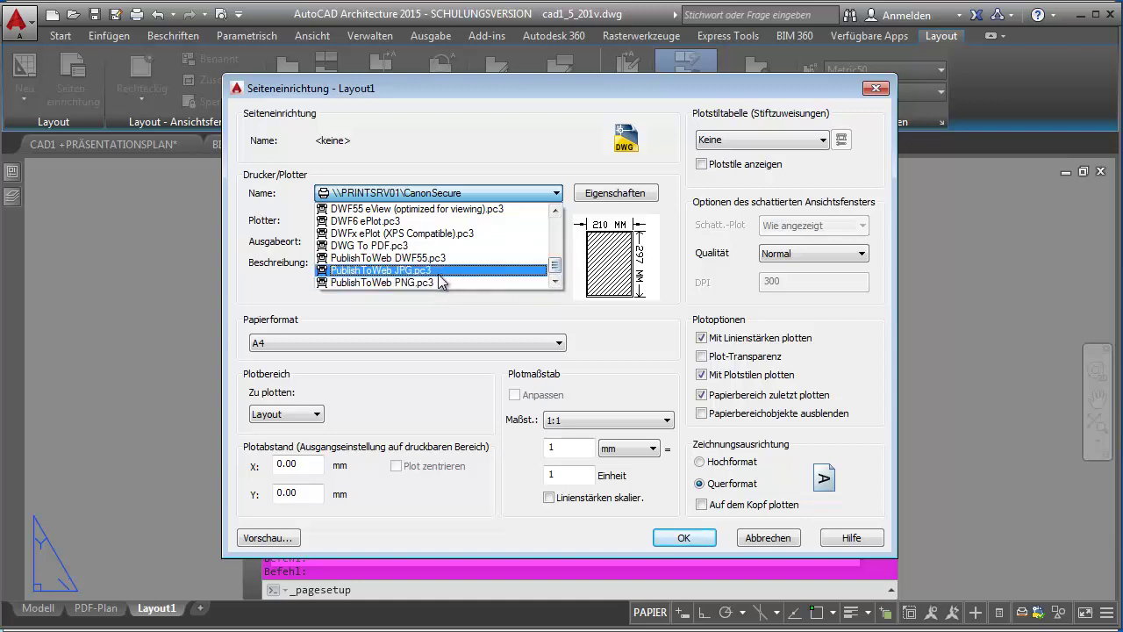
click(395, 246)
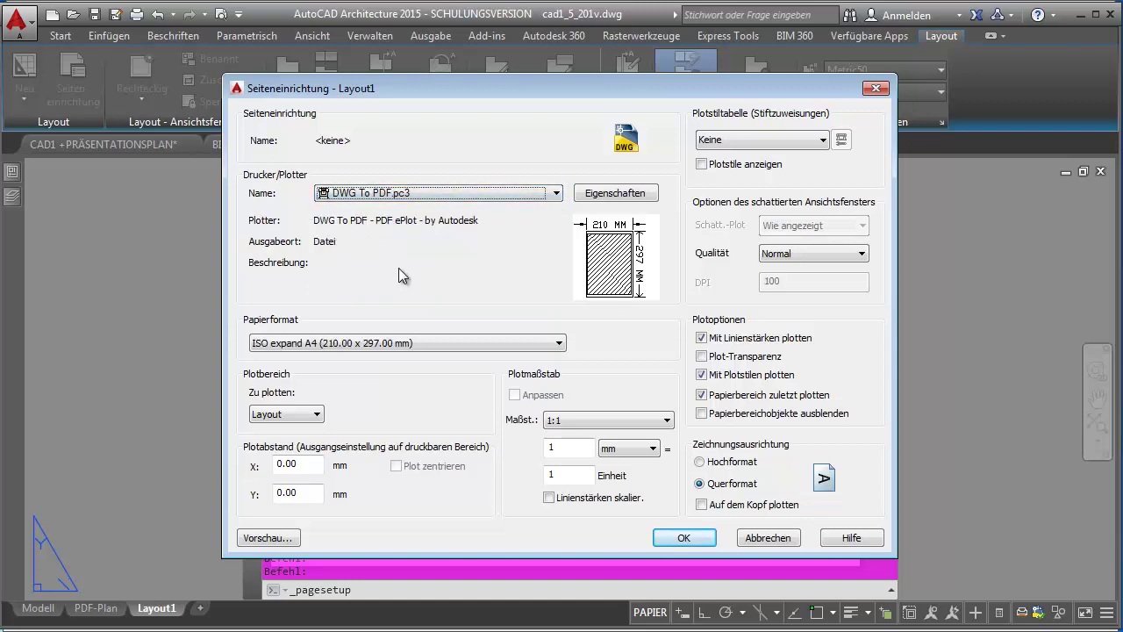
- Choose ISO A3 (420.00 x 297.00 mm) as the paper size
click(374, 342)
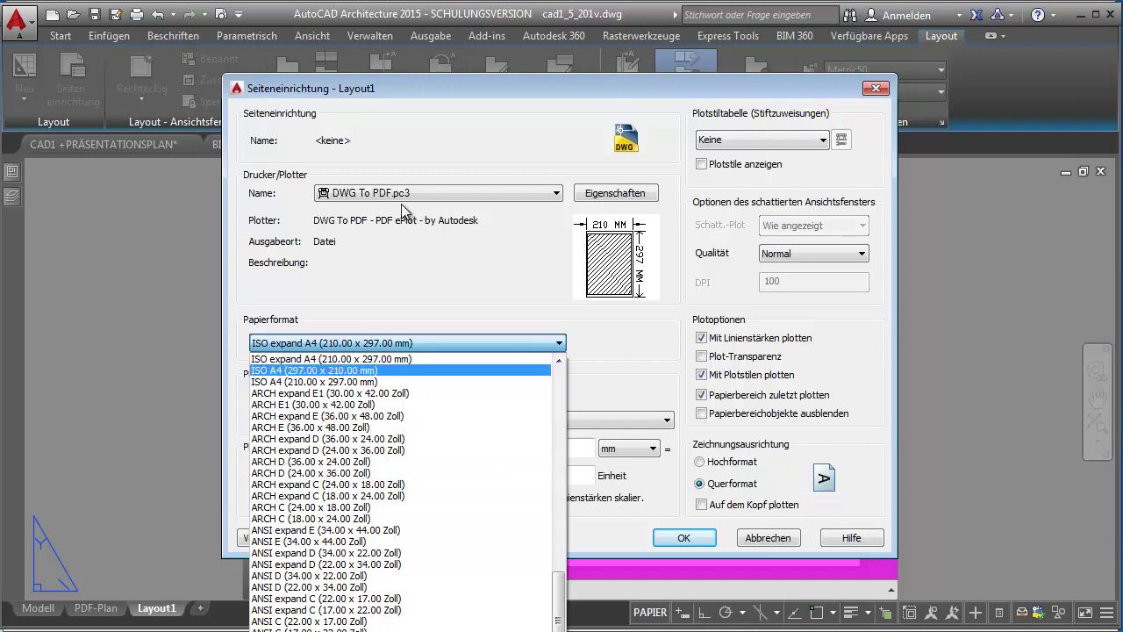
scroll(394, 505, up, 3)
scroll(394, 504, up, 3)
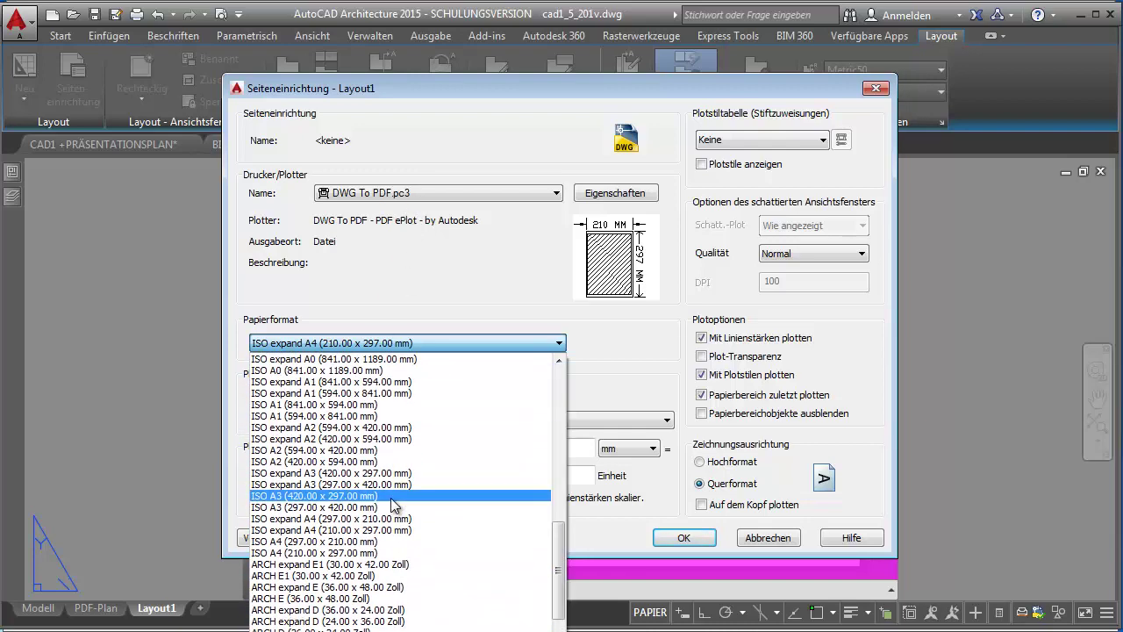
scroll(394, 504, up, 2)
scroll(394, 504, up, 2)
scroll(394, 505, up, 3)
scroll(394, 504, up, 3)
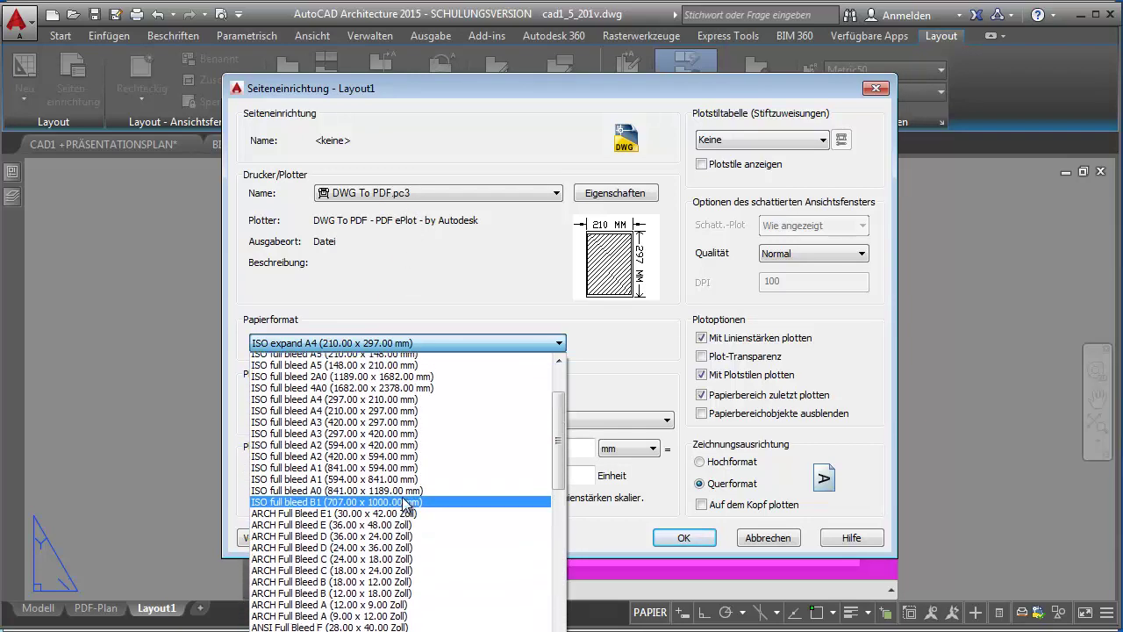
scroll(394, 504, up, 2)
drag(558, 452, 550, 608)
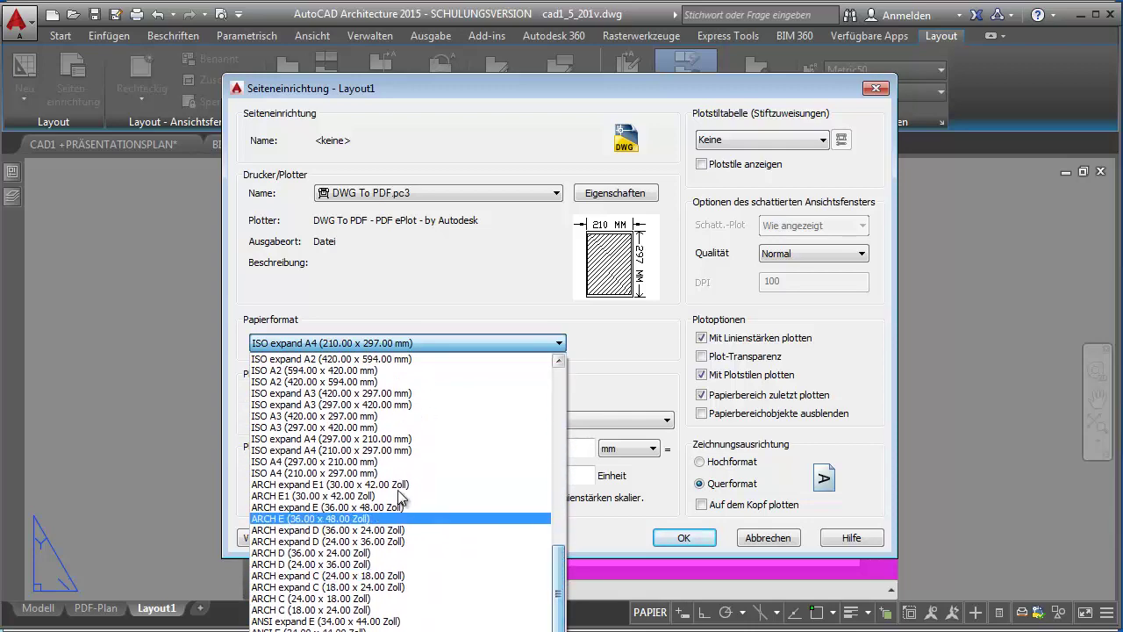
click(347, 416)
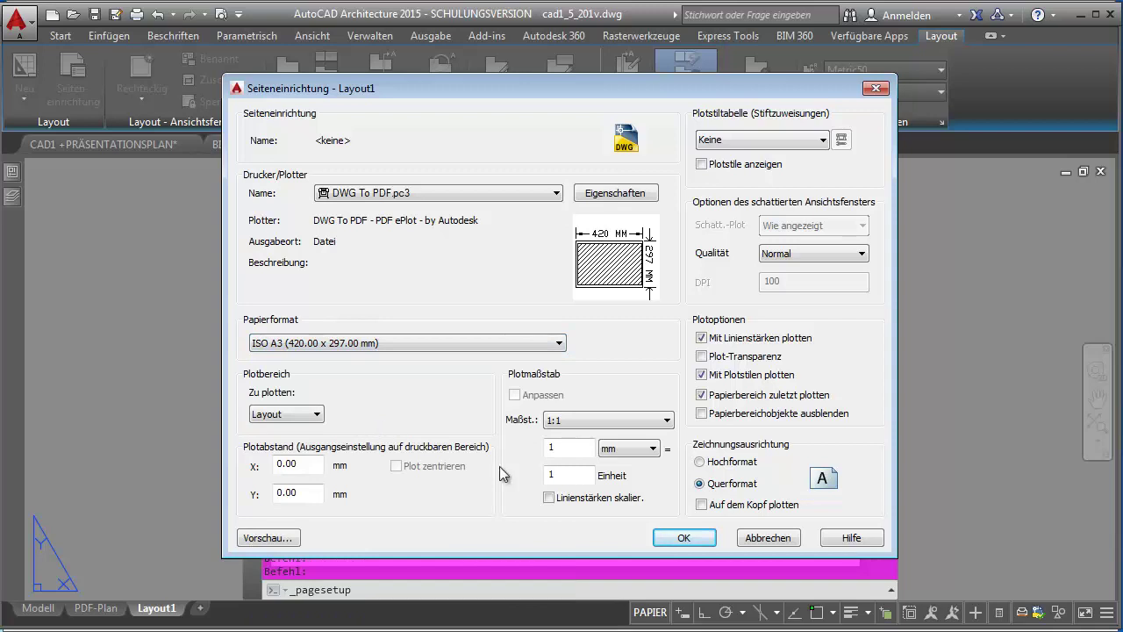
- Keep landscape (Querformat) orientation and Layout as the area to plot
click(705, 463)
click(702, 484)
click(314, 418)
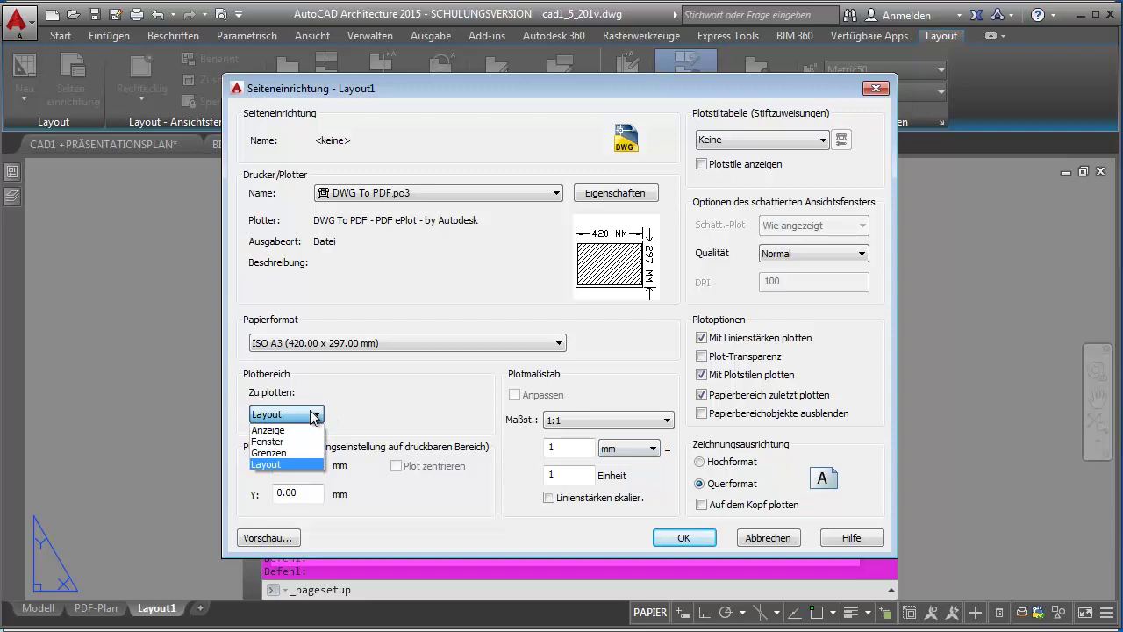
click(314, 418)
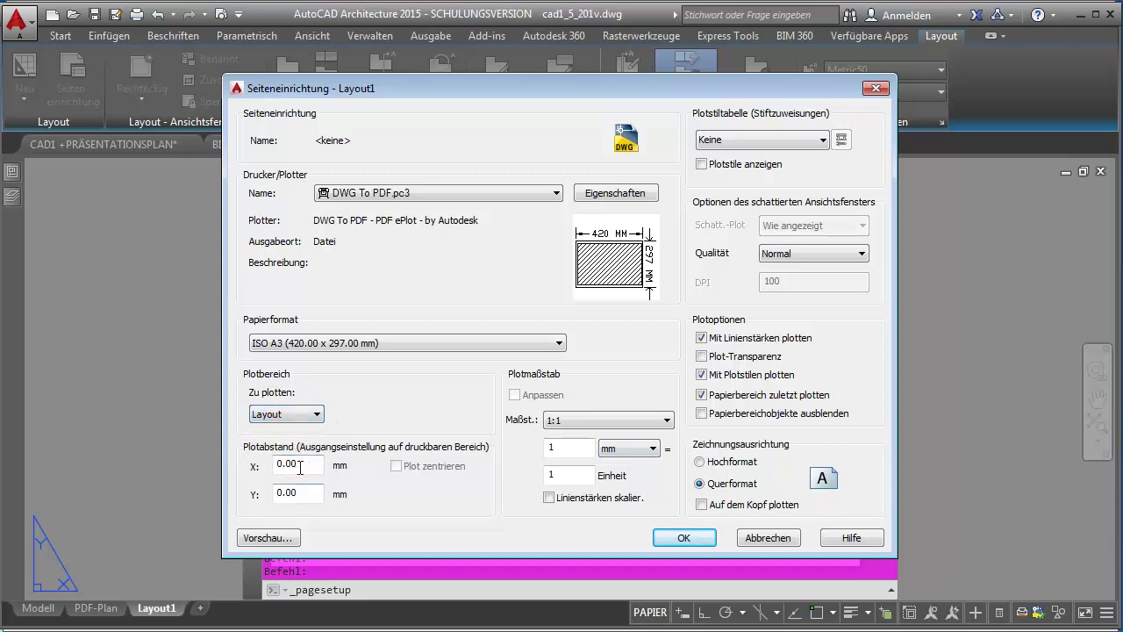
click(278, 539)
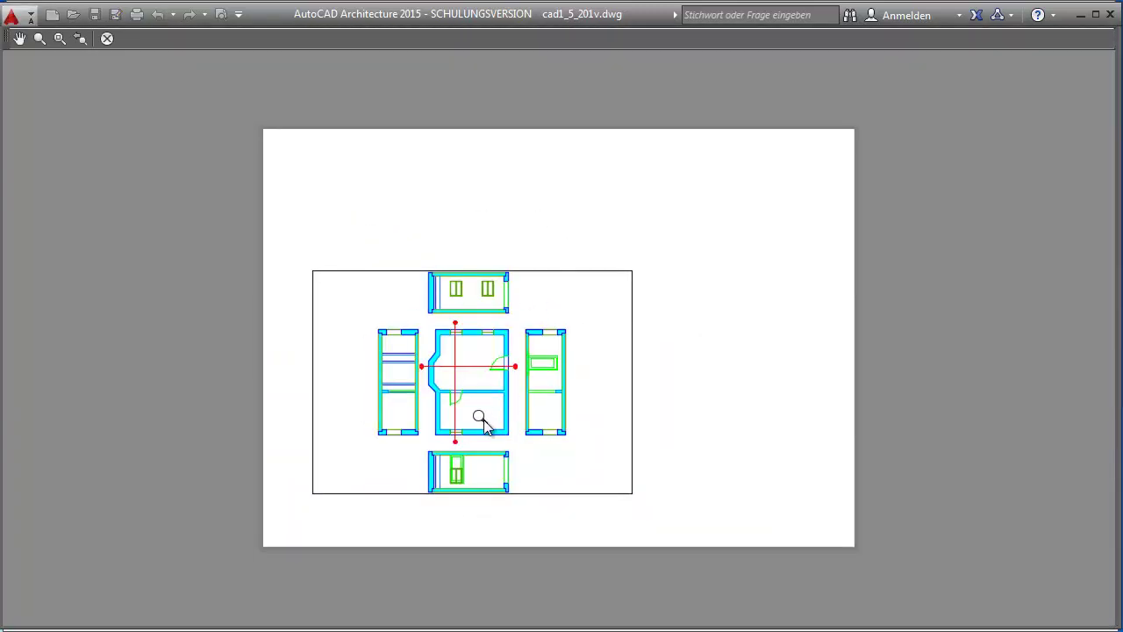
click(106, 39)
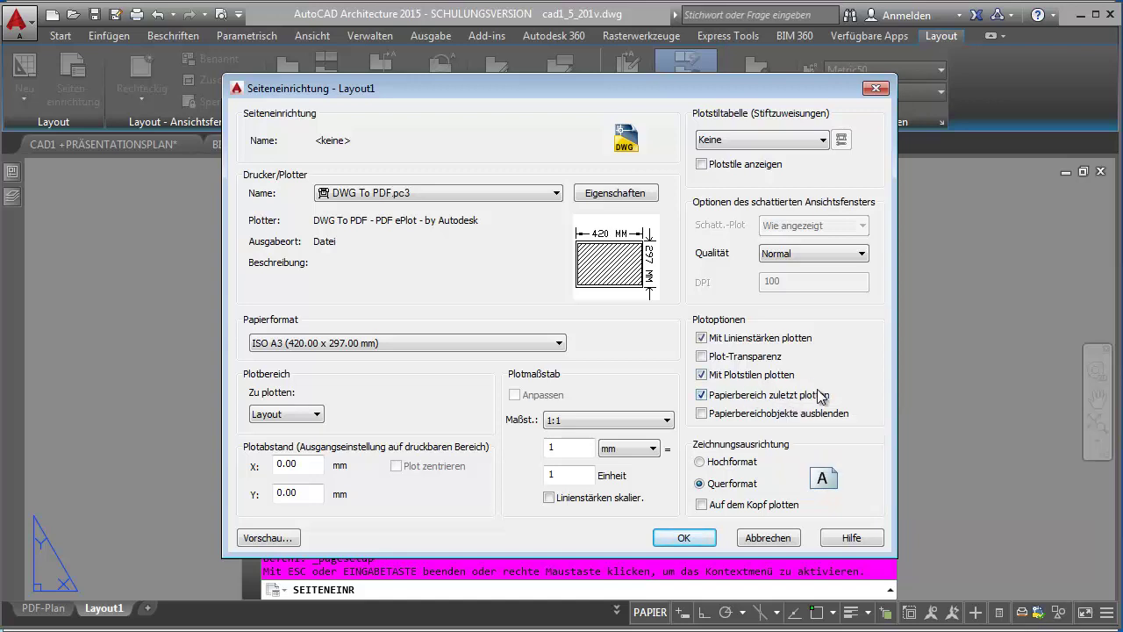
- Set shaded viewport quality to Maximal (200 DPI), leaving paperspace objects visible
click(701, 413)
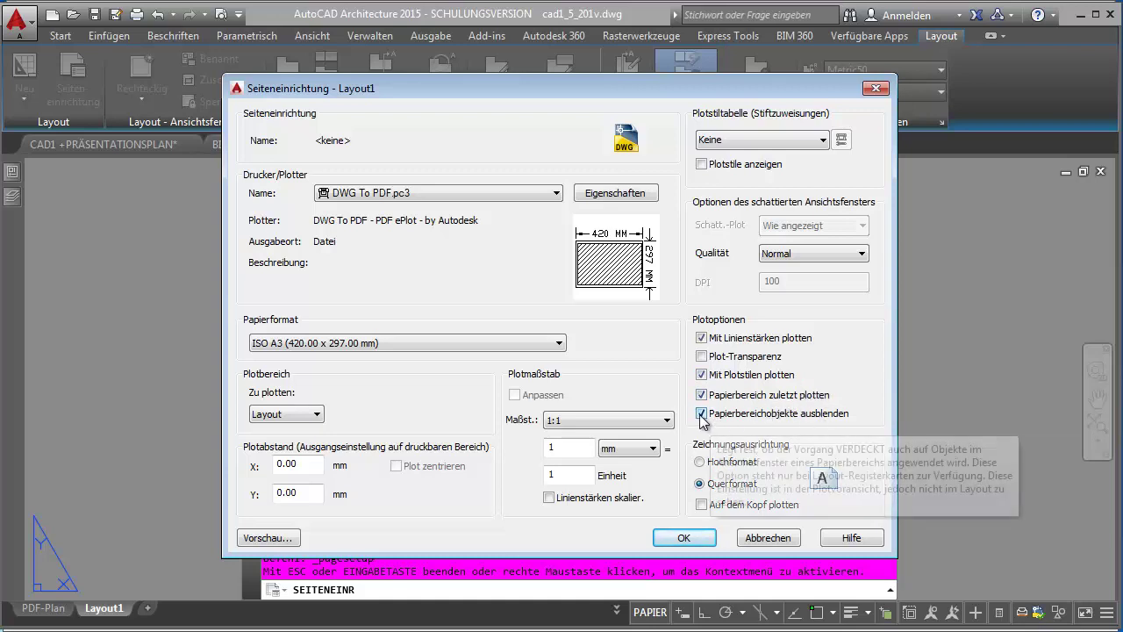
click(706, 419)
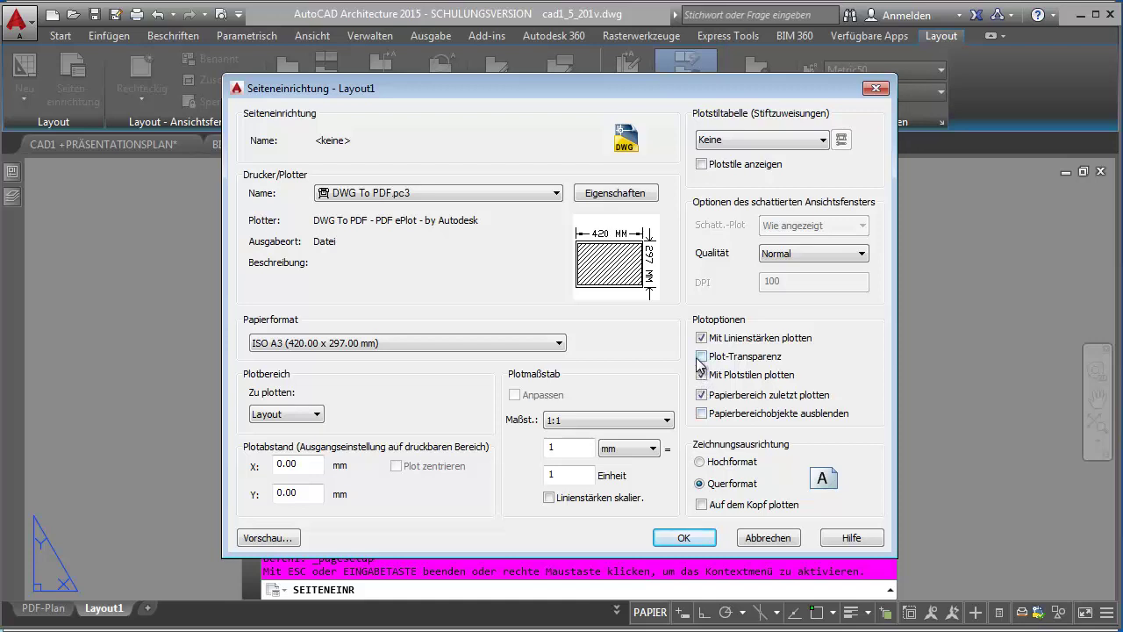
click(818, 254)
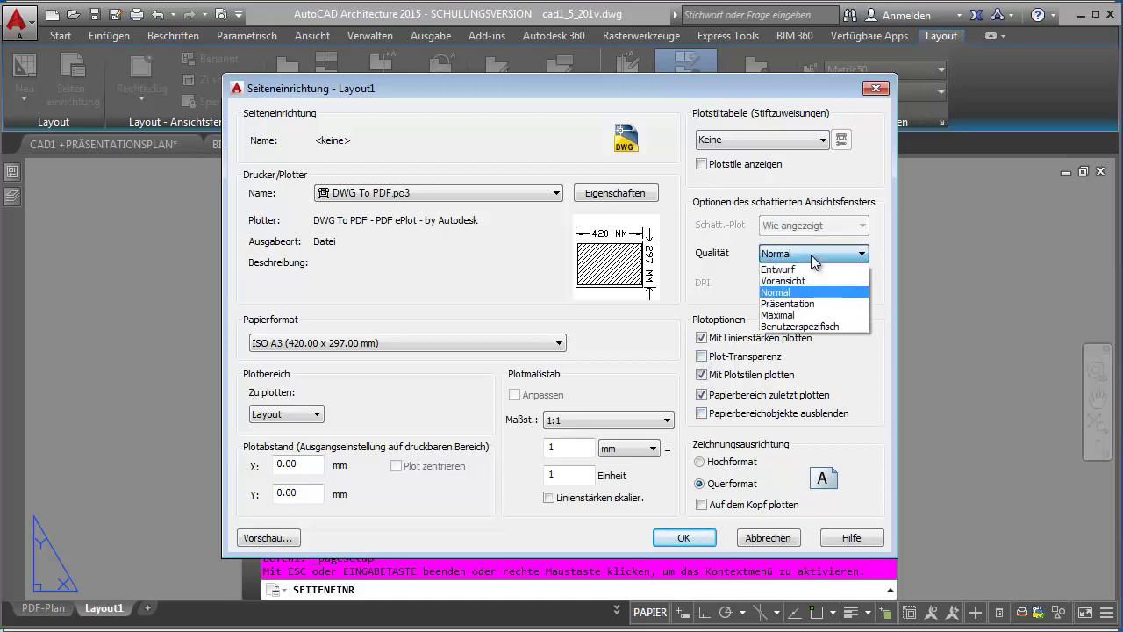
click(781, 315)
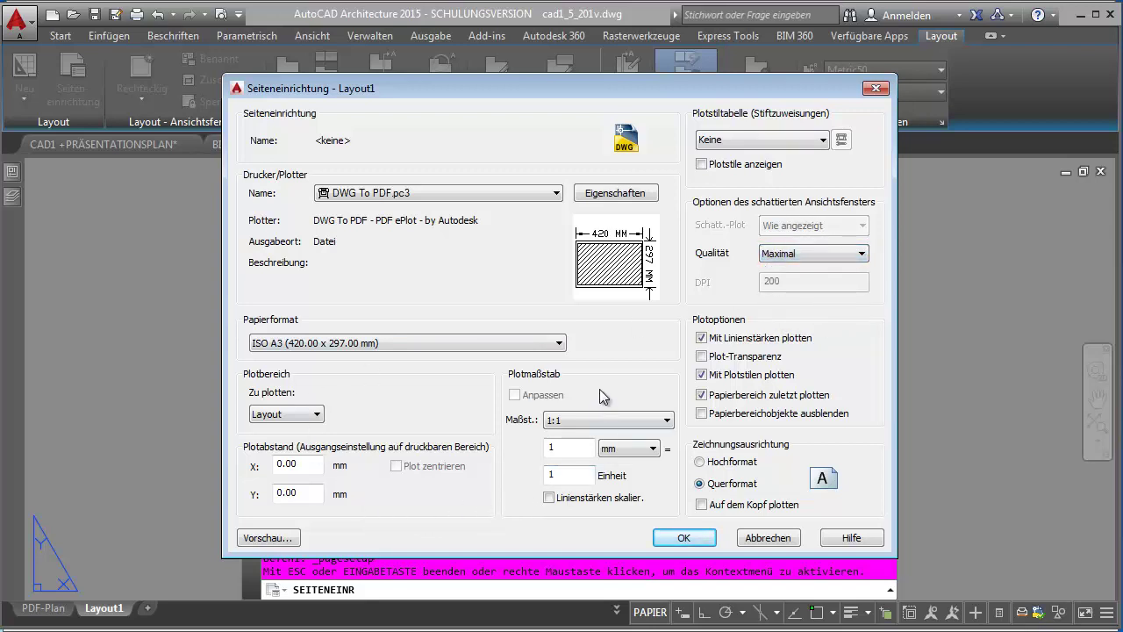
click(801, 142)
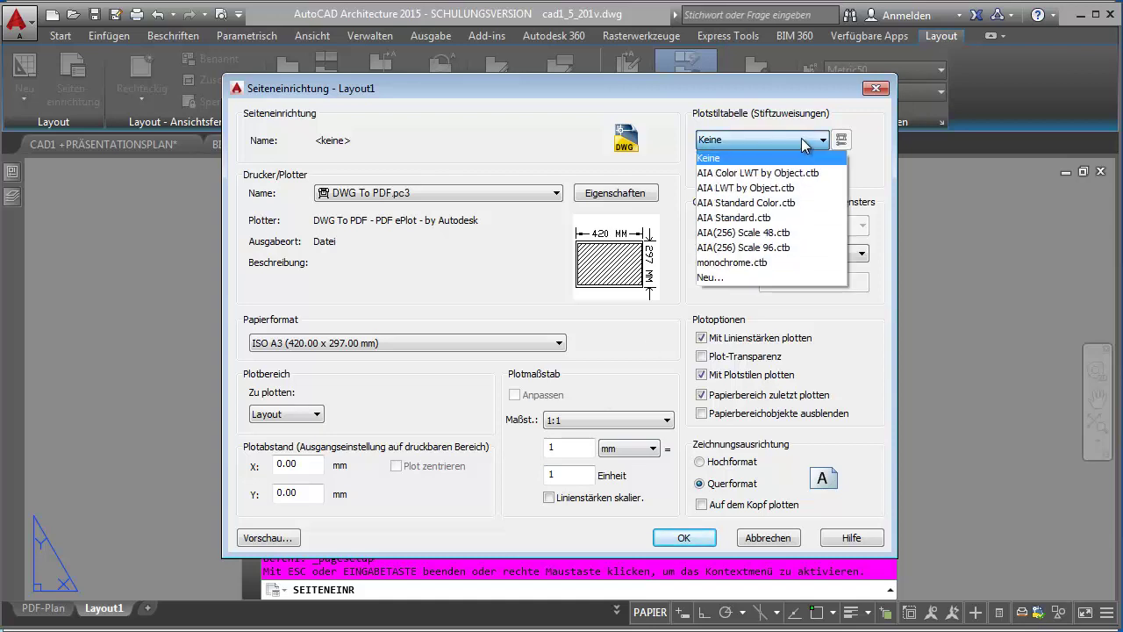
mouse_move(801, 142)
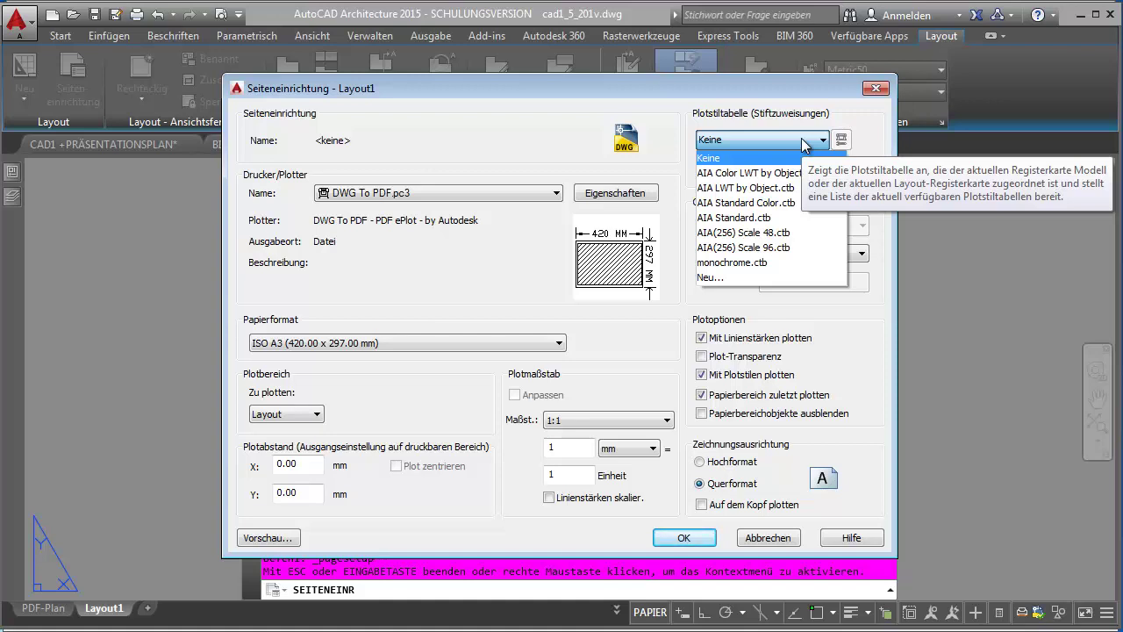
- Assign monochrome.ctb and review its colour setting in the editor, keeping Schwarz
click(734, 263)
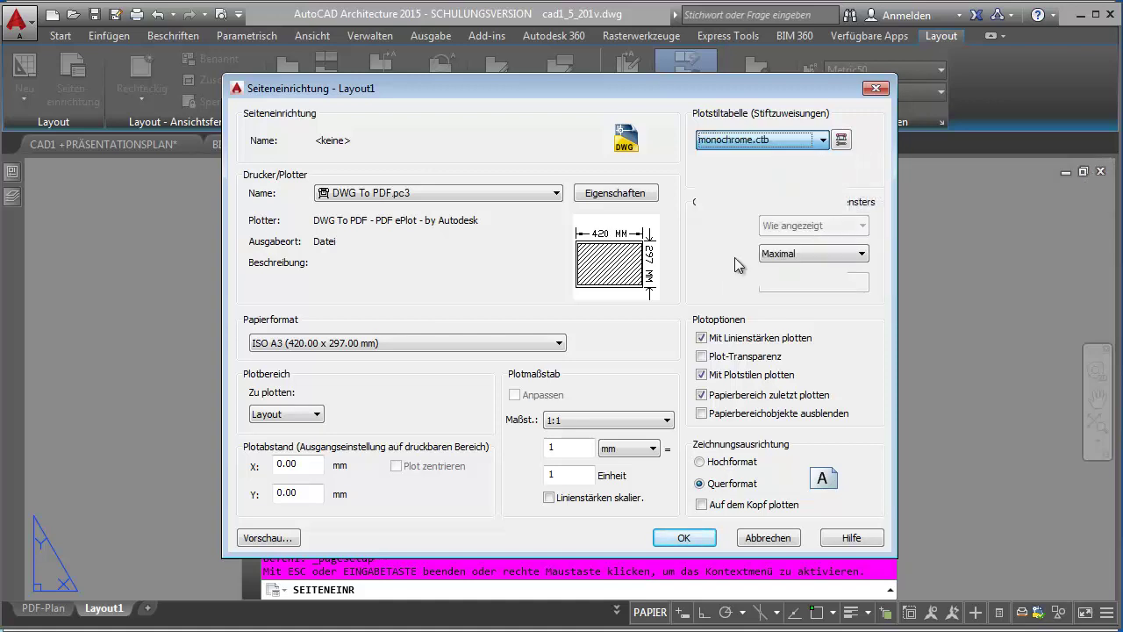
click(841, 141)
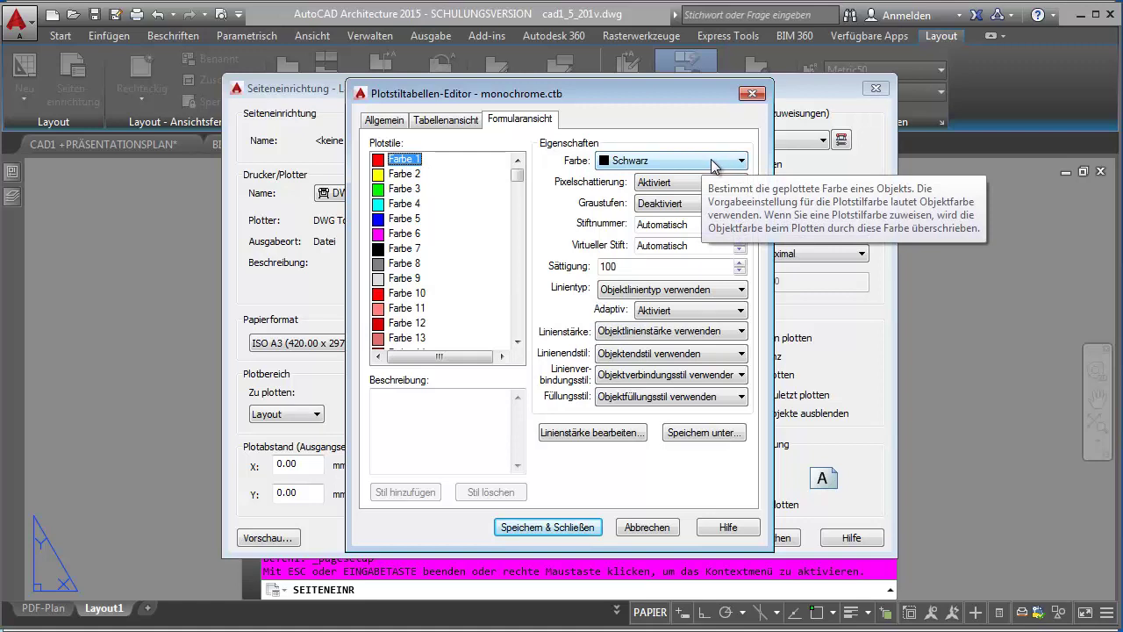
drag(681, 94, 506, 111)
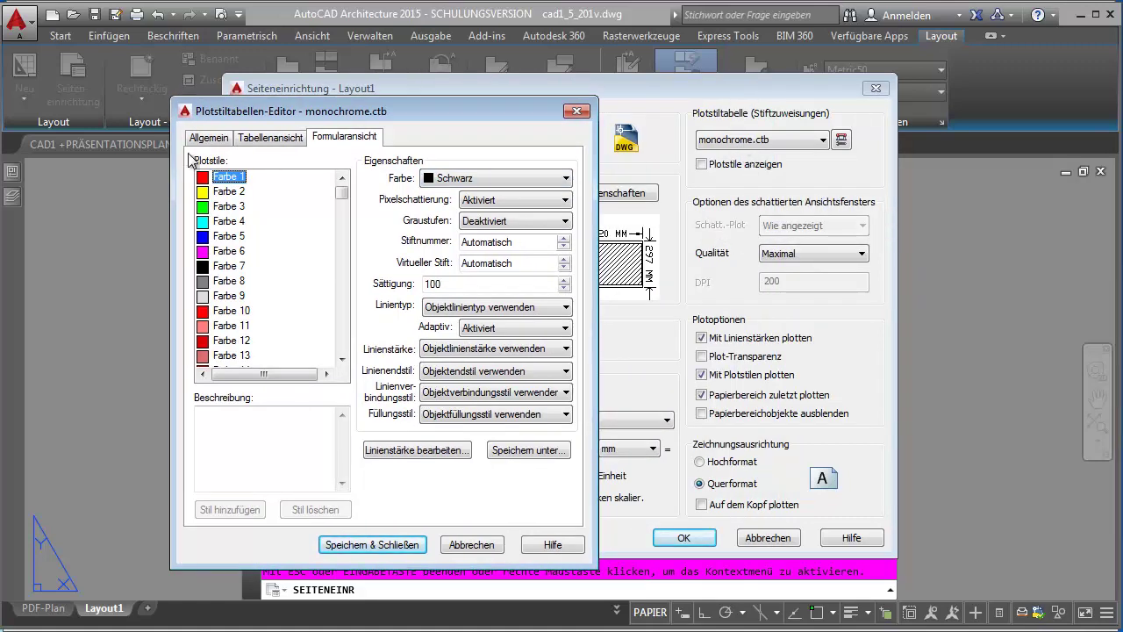
click(472, 177)
click(472, 158)
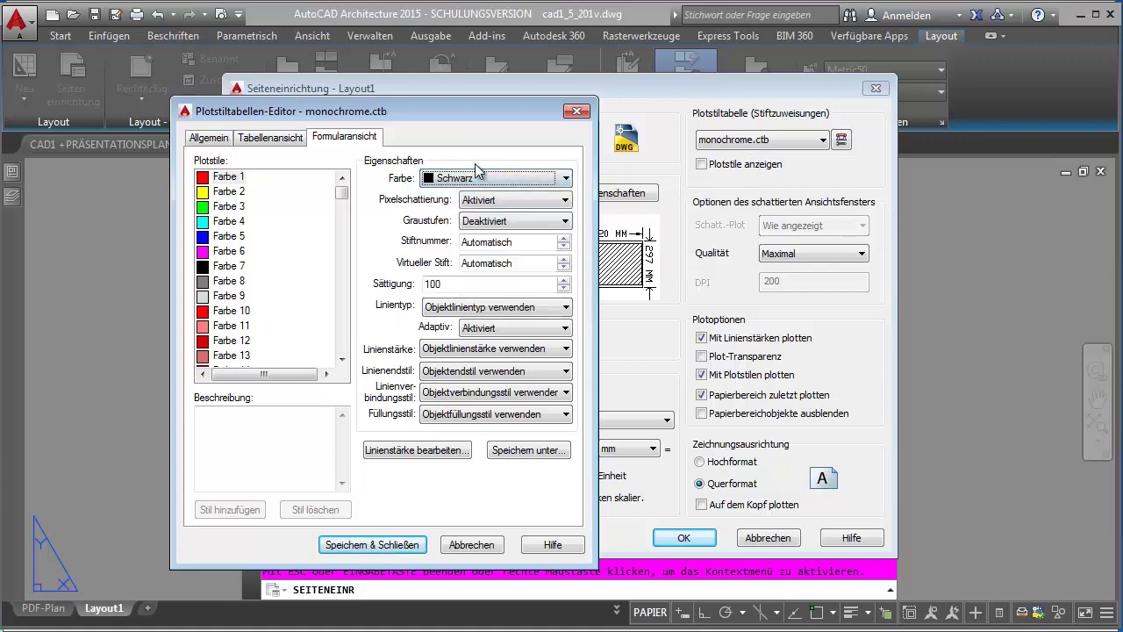
click(478, 178)
click(474, 153)
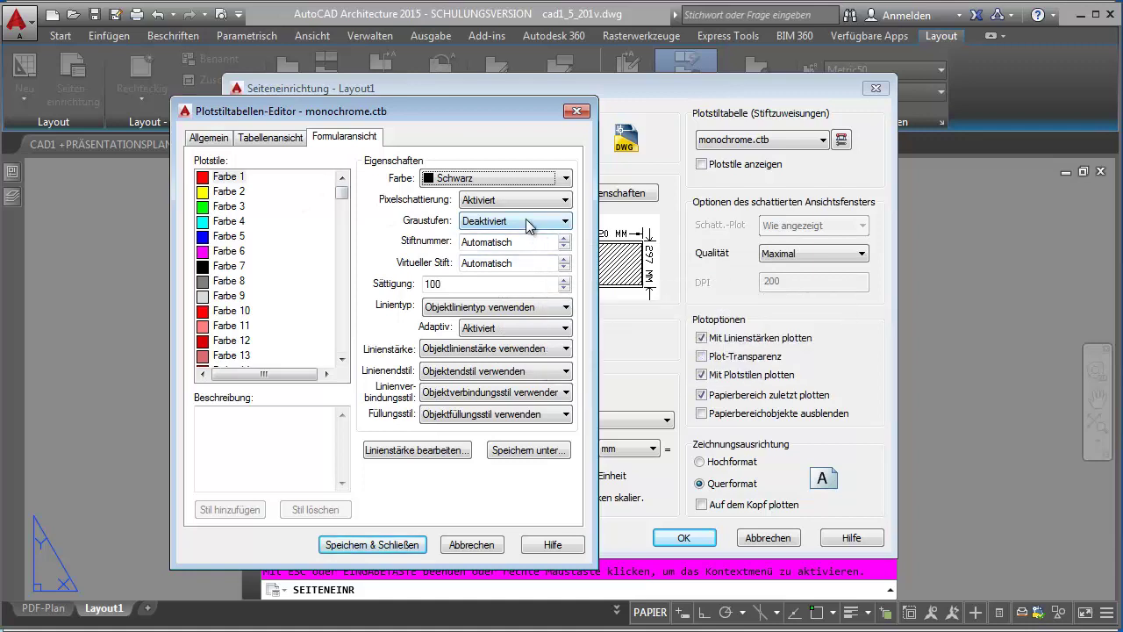
- Leave linetype and lineweight unchanged, cancel the editor and accept the page setup
click(505, 307)
click(373, 296)
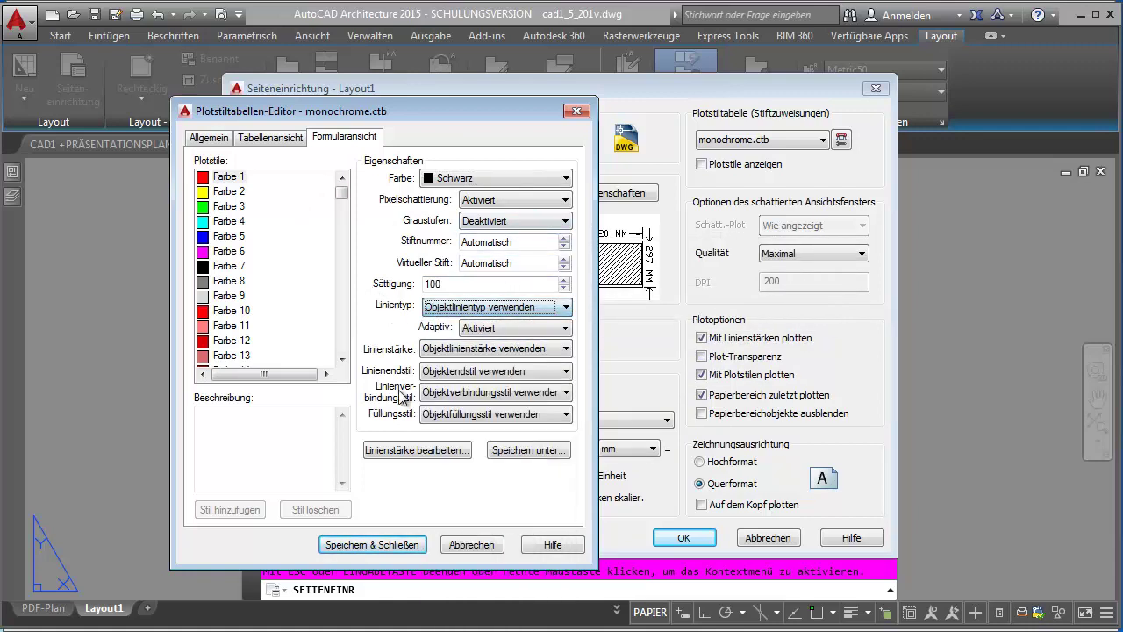
click(450, 349)
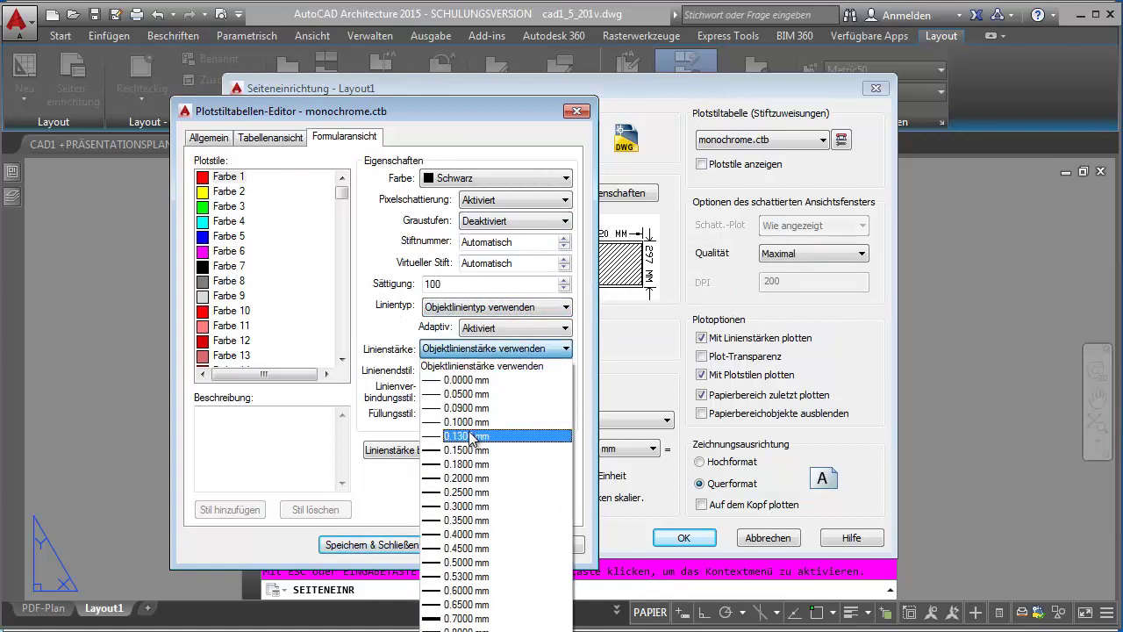
click(384, 275)
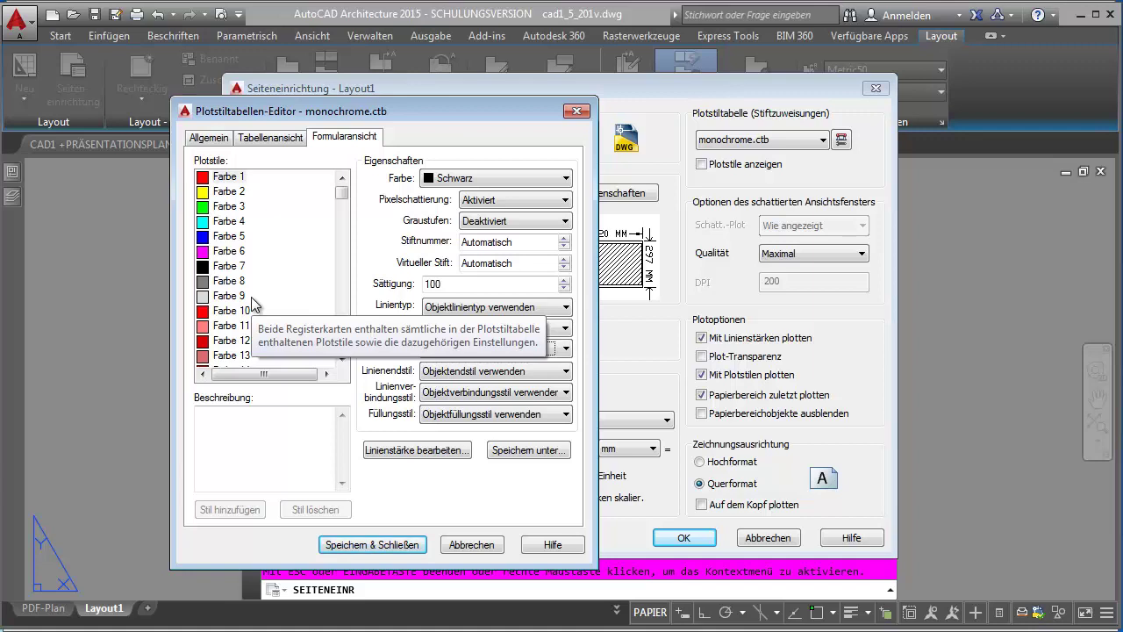
click(472, 545)
click(767, 539)
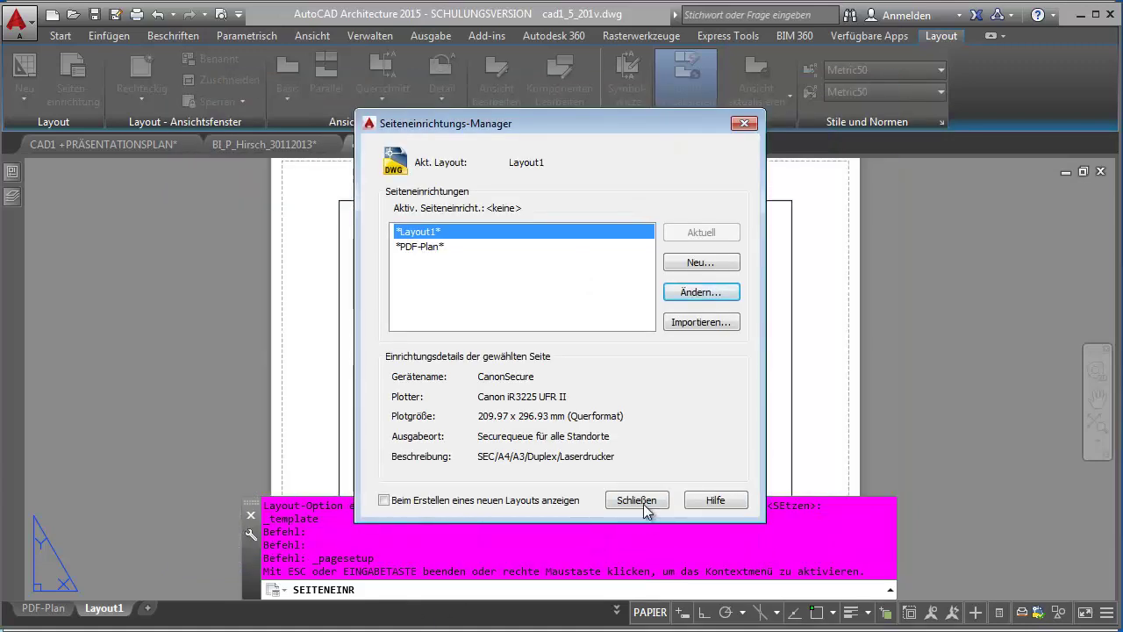
- Close the Page Setup Manager and bring back the drawing and editing tools
click(644, 505)
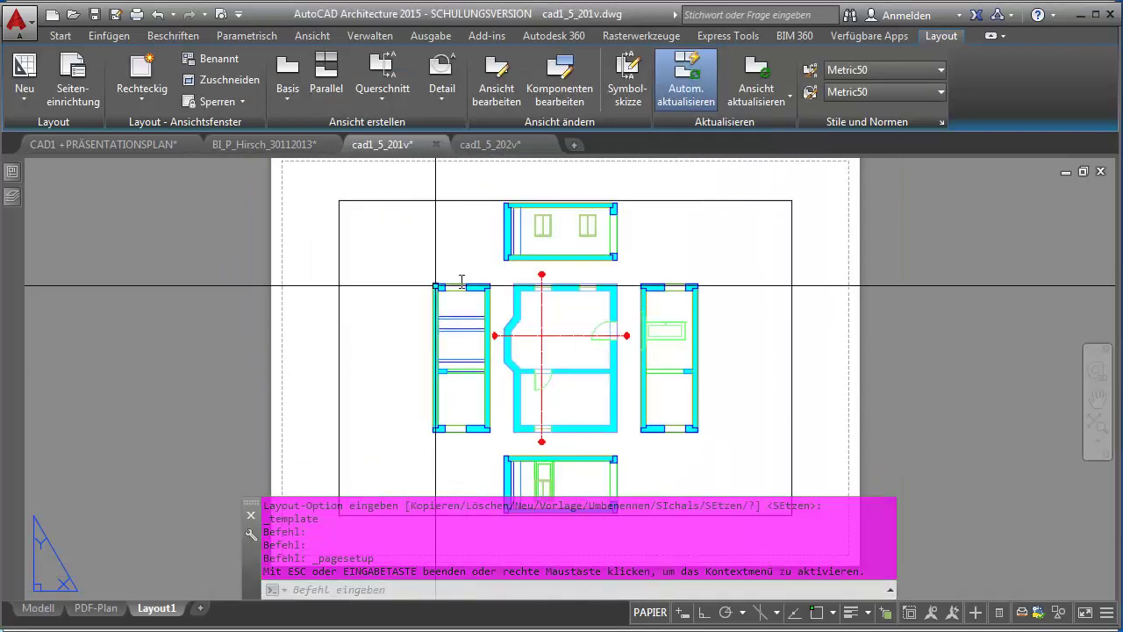
scroll(462, 281, up, 3)
scroll(494, 313, up, 2)
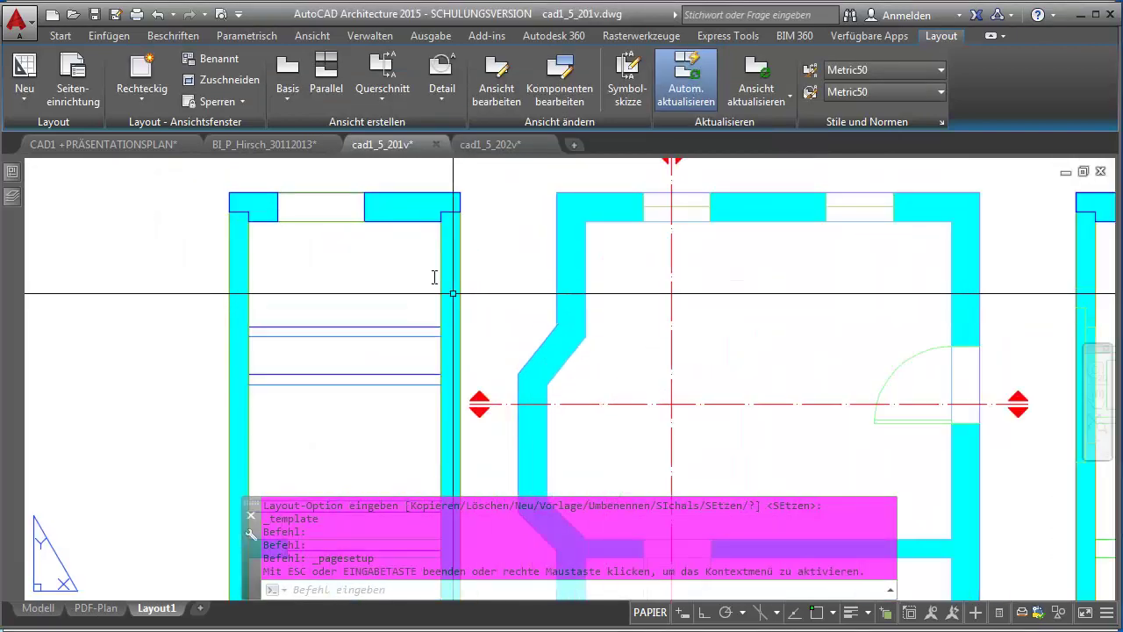
click(60, 36)
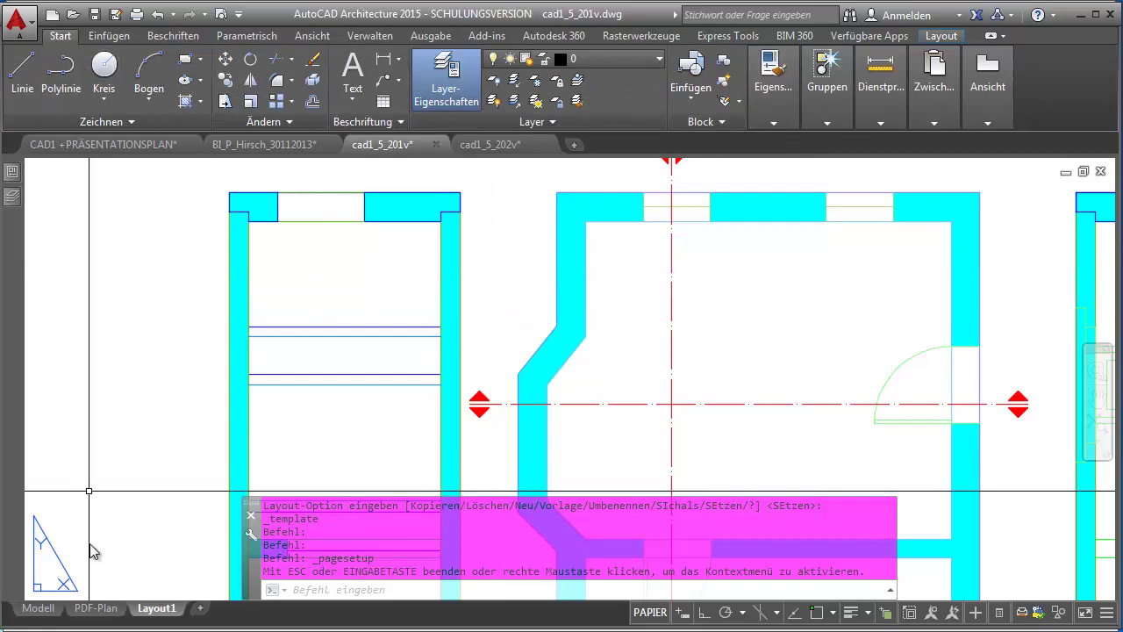
- Check the vertical red section line in model space, then return to Layout1's layout tools
click(38, 608)
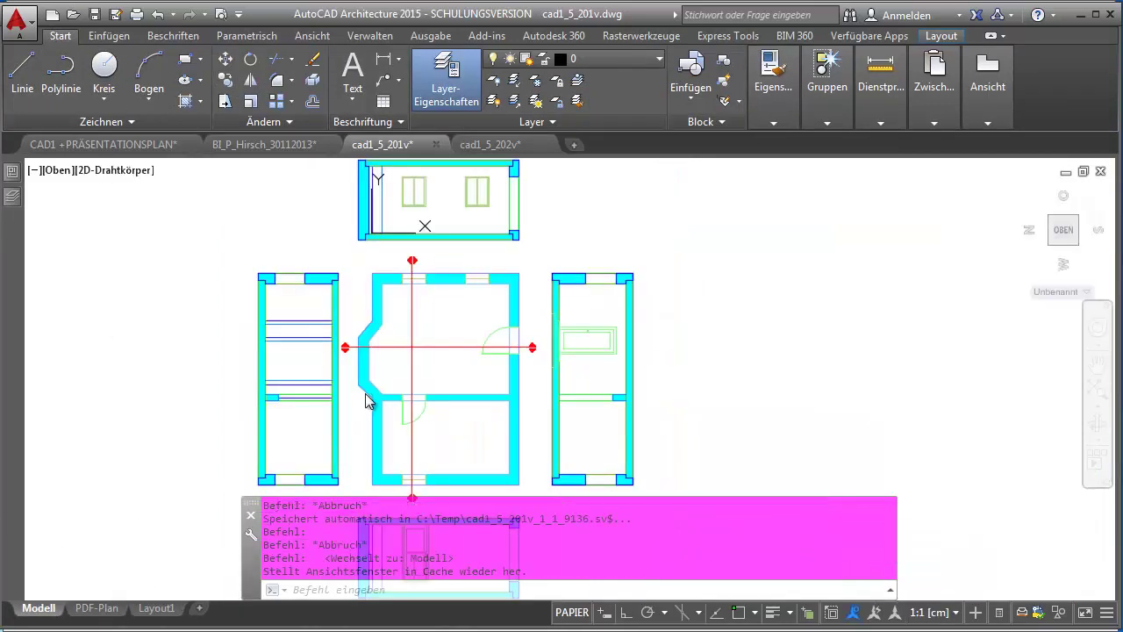
click(413, 293)
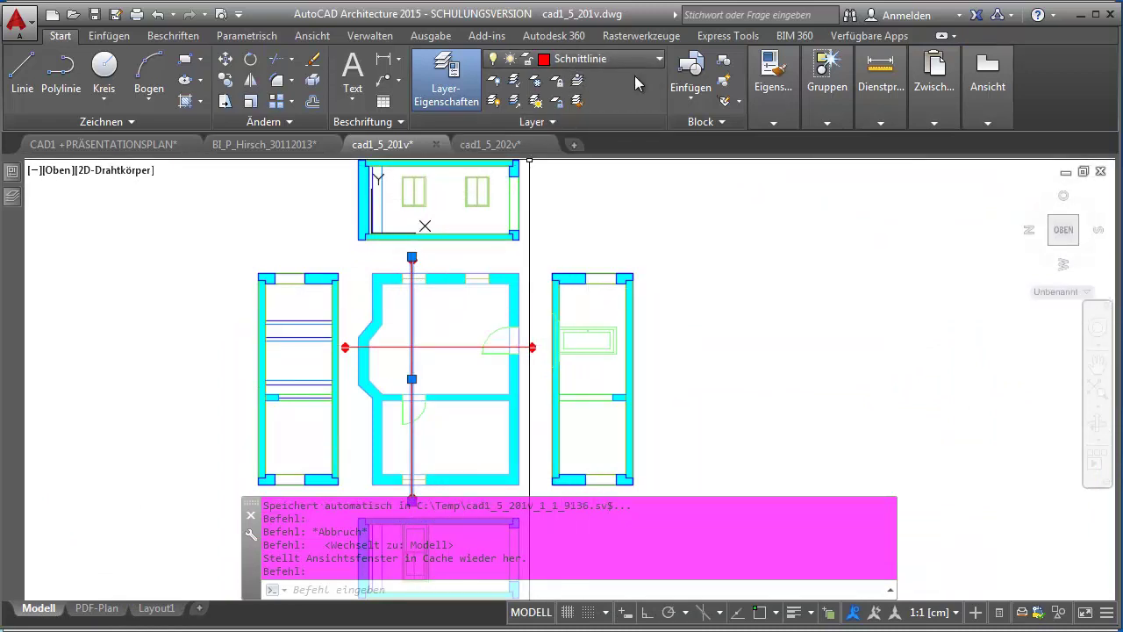
mouse_move(773, 86)
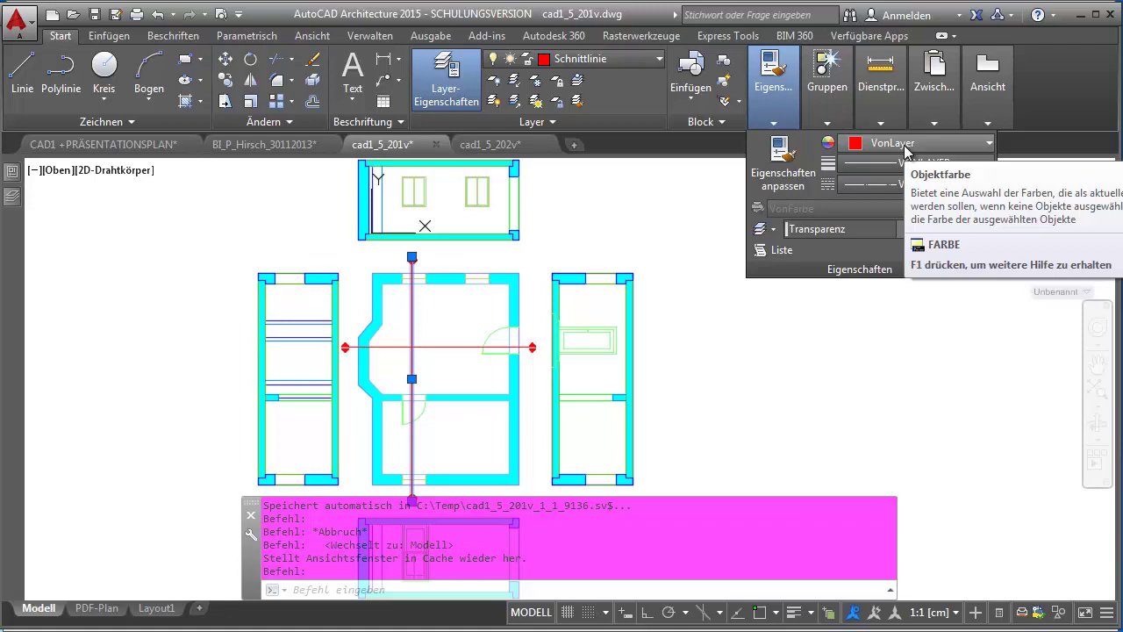
key(Escape)
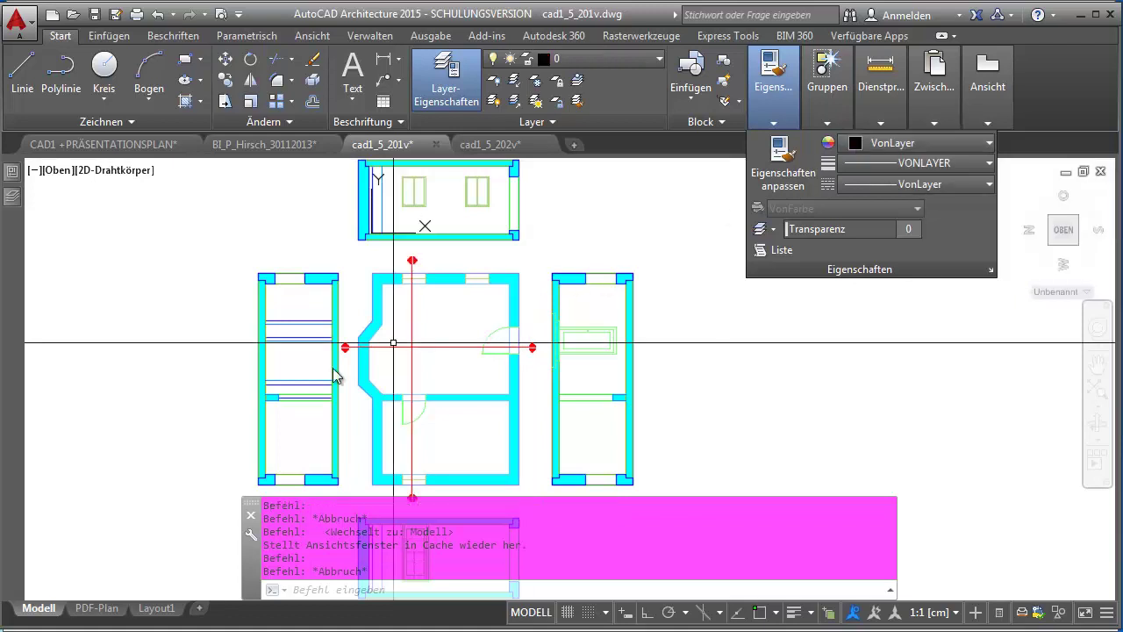
click(154, 609)
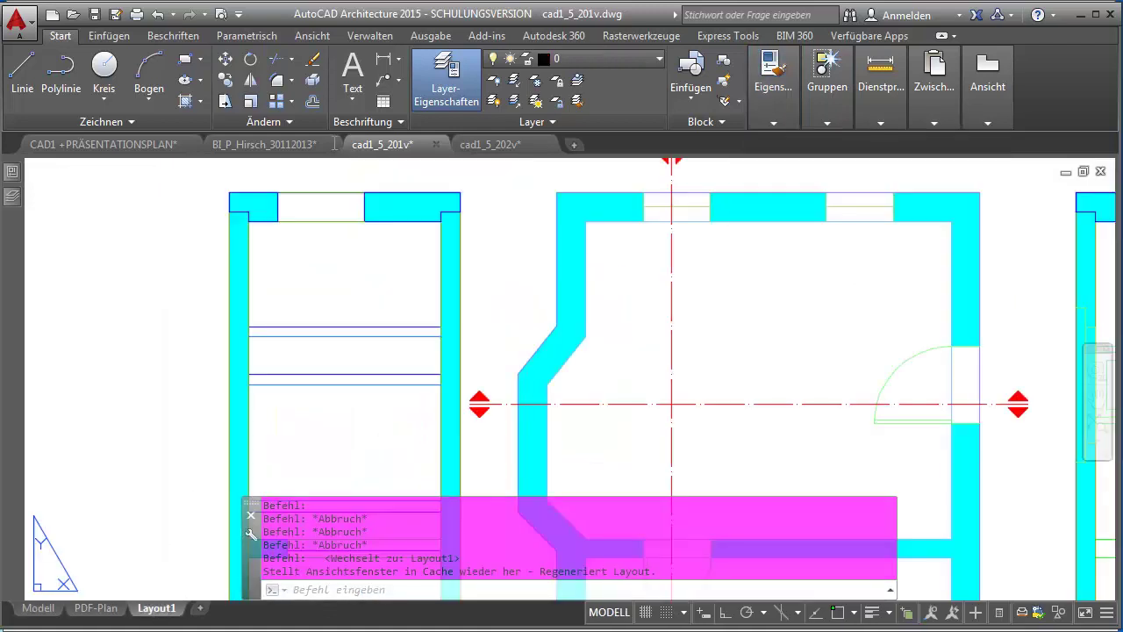
click(943, 36)
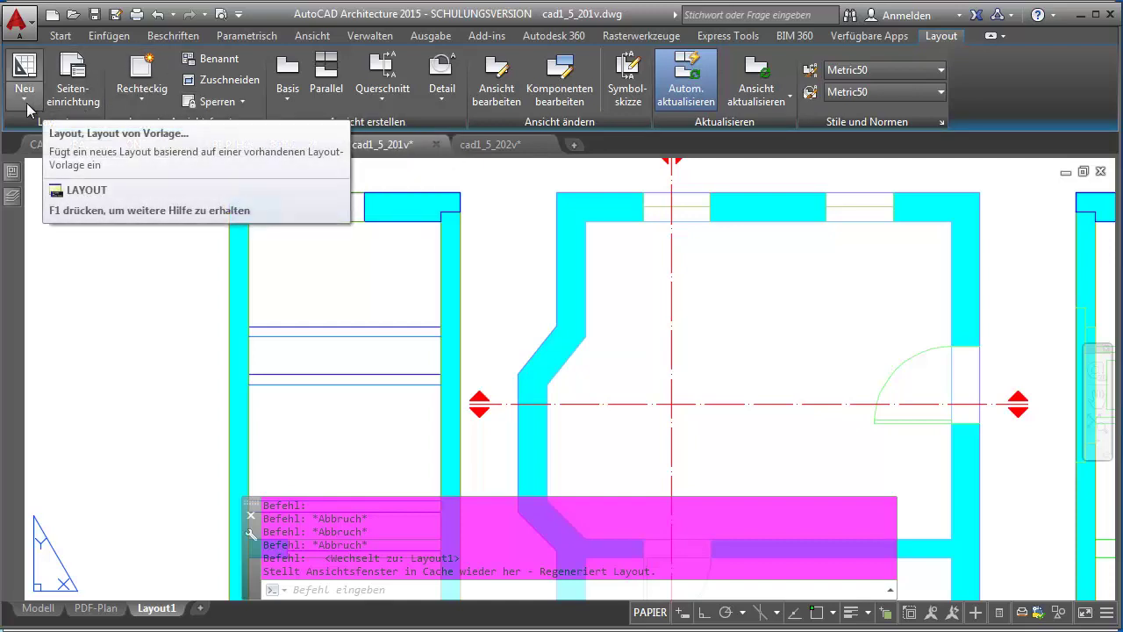
- Assign monochrome.ctb as the plot style table in Layout1's page setup
click(73, 88)
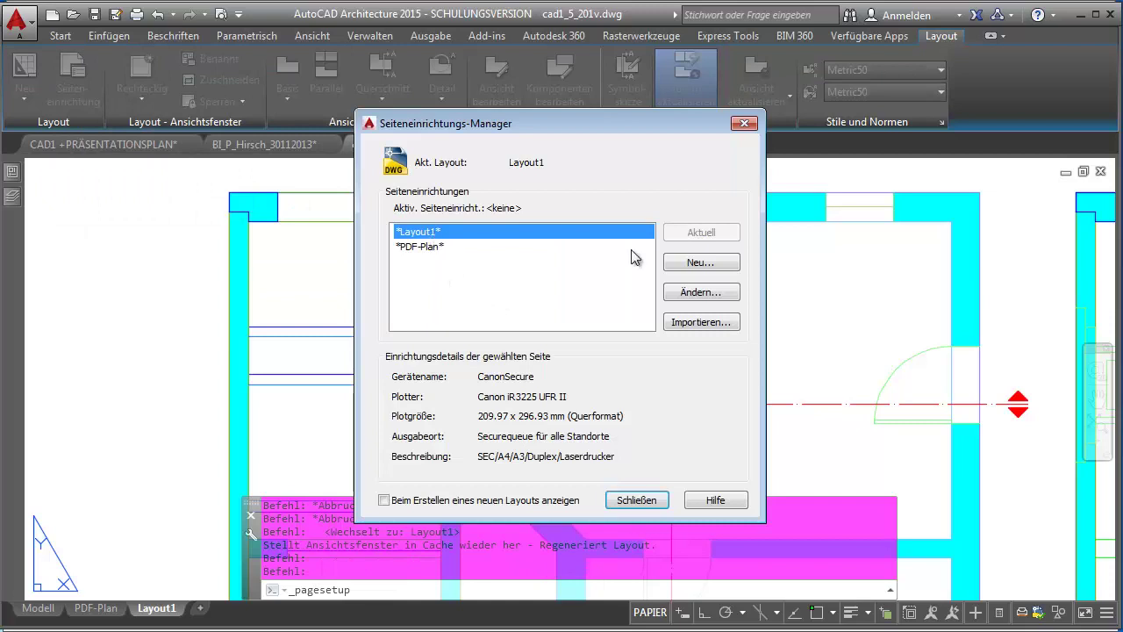
click(686, 292)
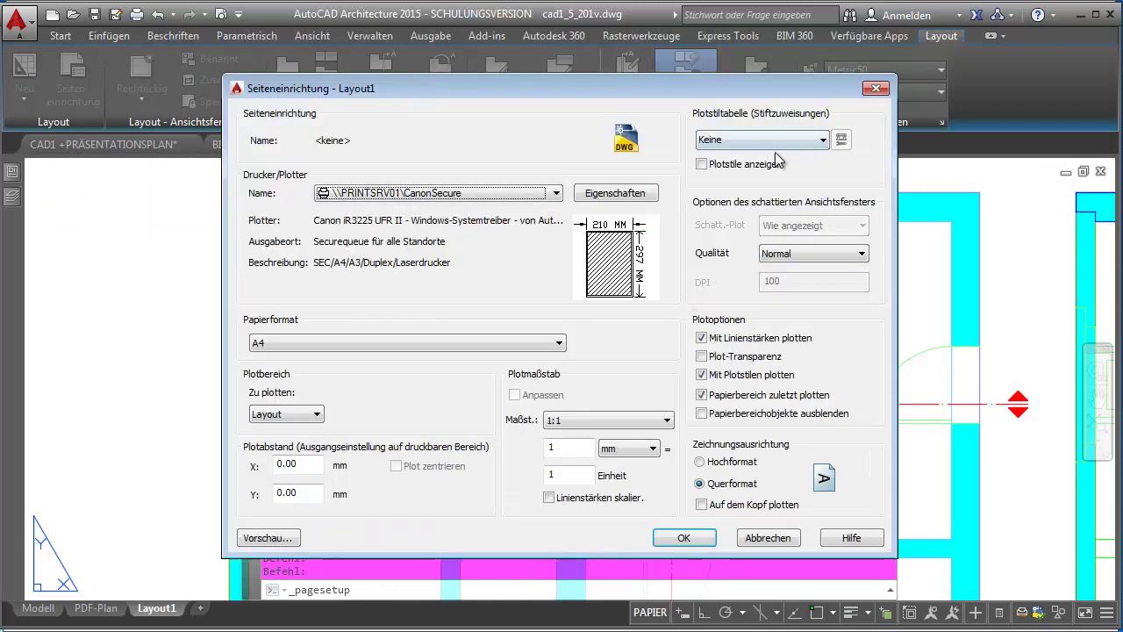
click(741, 143)
click(740, 257)
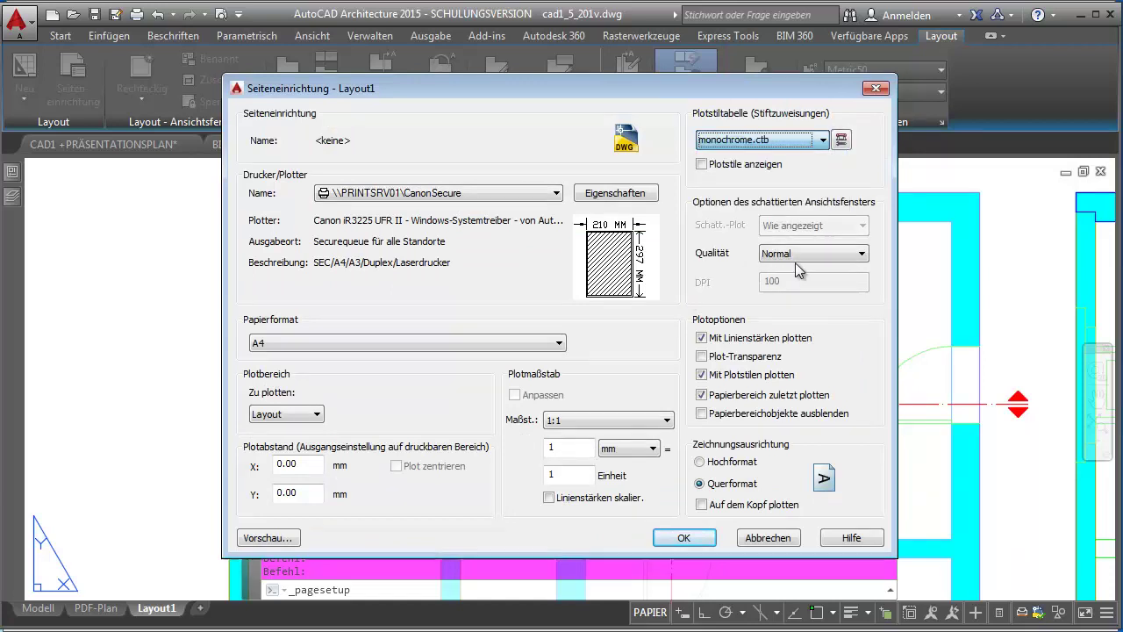
- Review monochrome.ctb's pen styles (Farbe 2, 3, 6, 9) and close the editor without saving
click(840, 140)
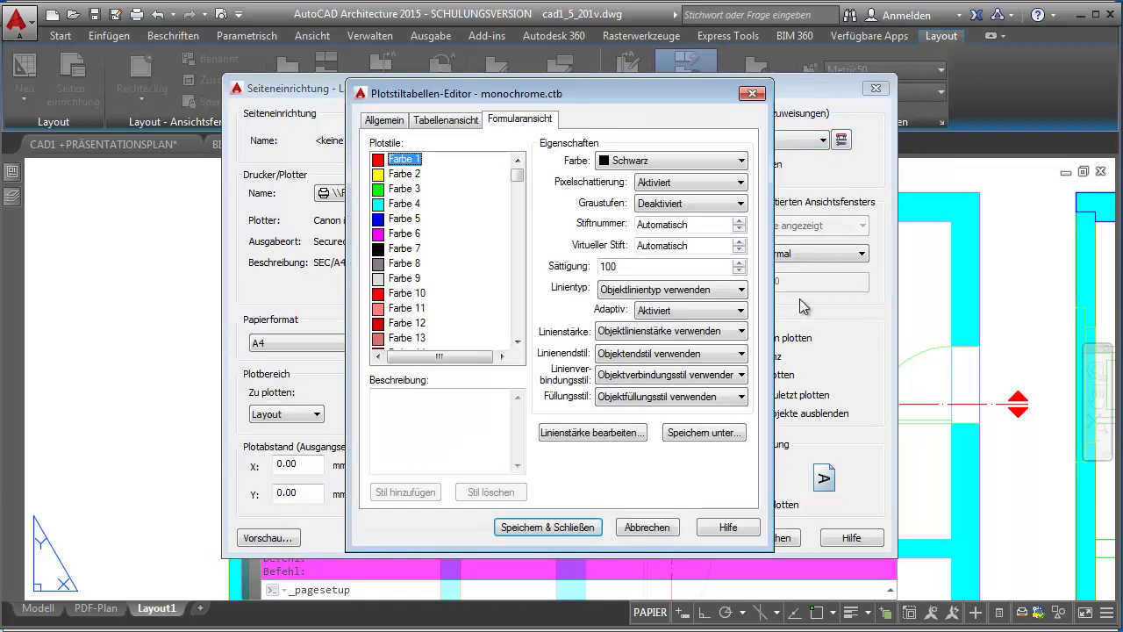
click(402, 174)
click(404, 188)
click(403, 233)
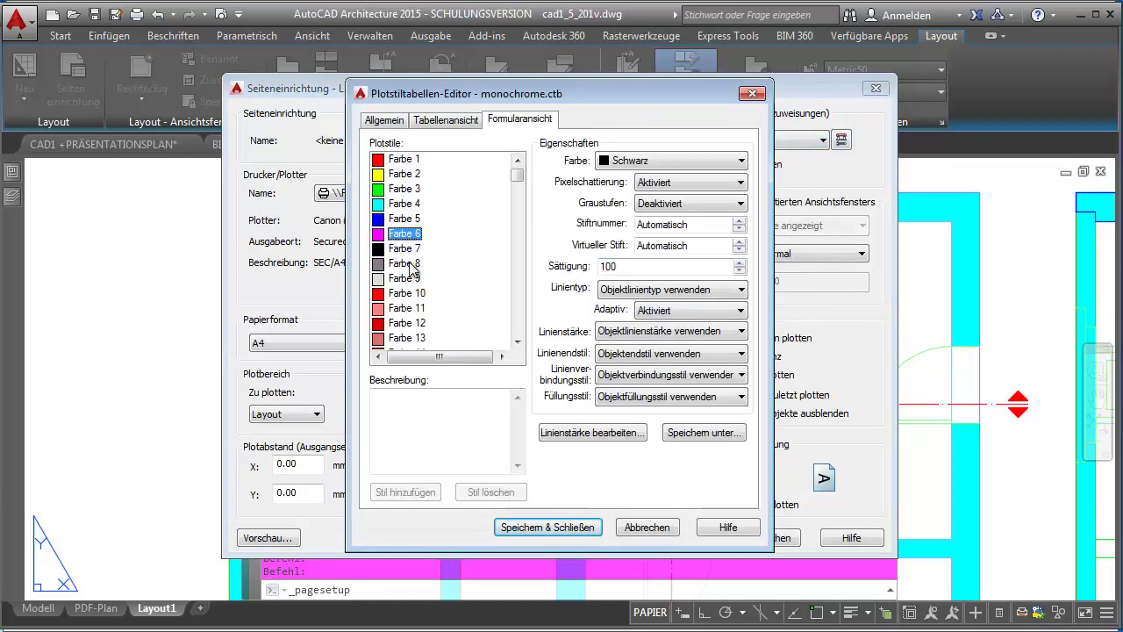
click(403, 278)
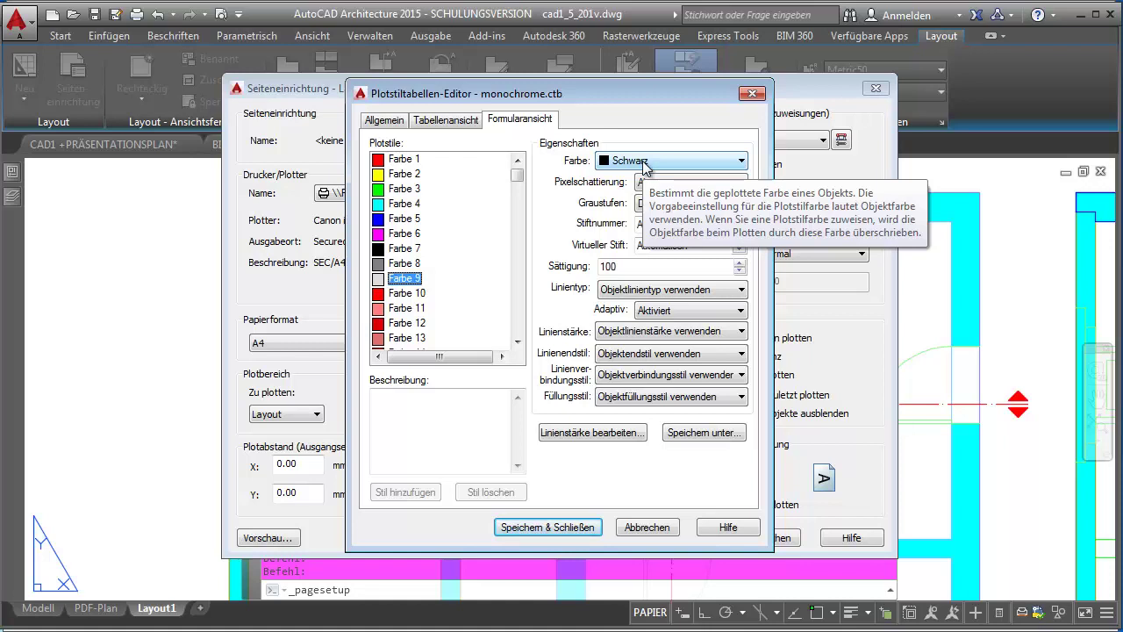
drag(630, 97, 512, 96)
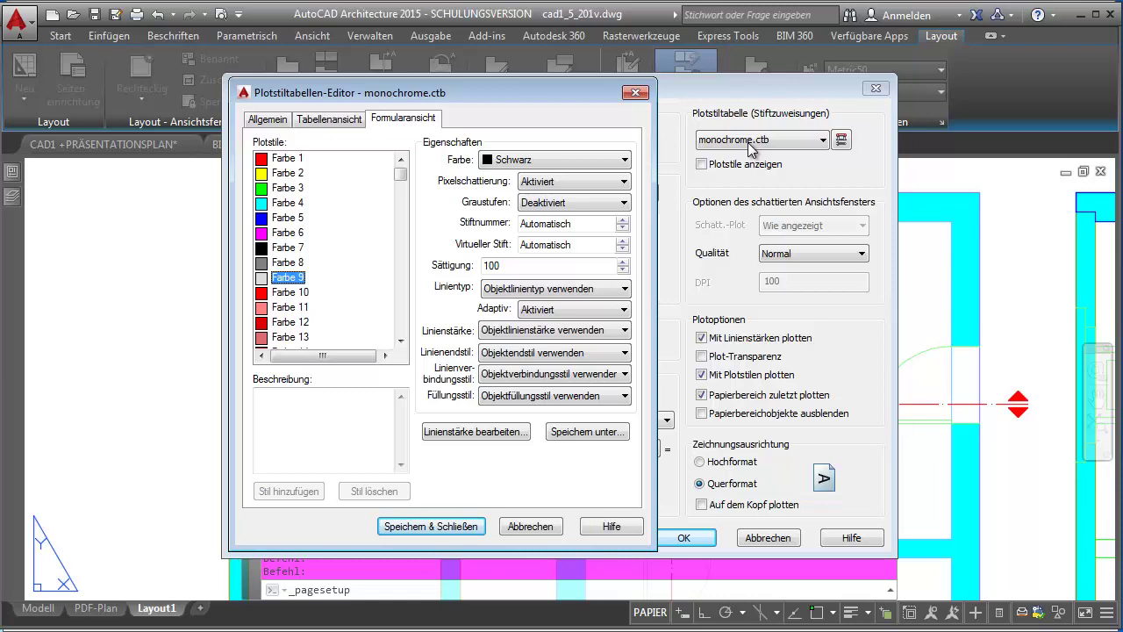
click(321, 123)
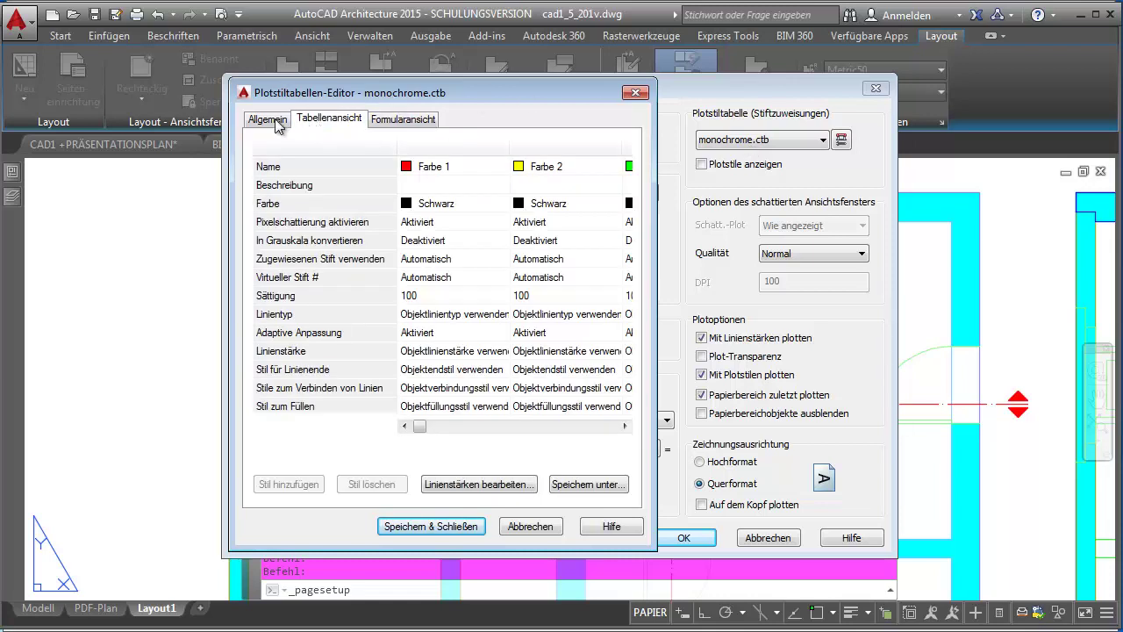
click(256, 119)
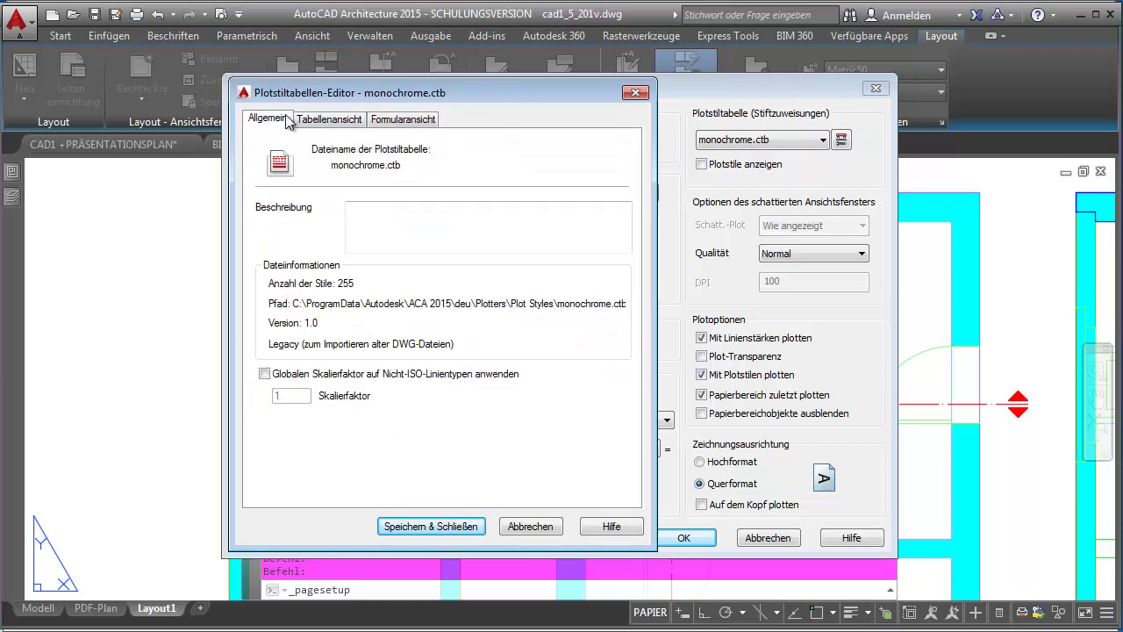
click(329, 123)
click(409, 123)
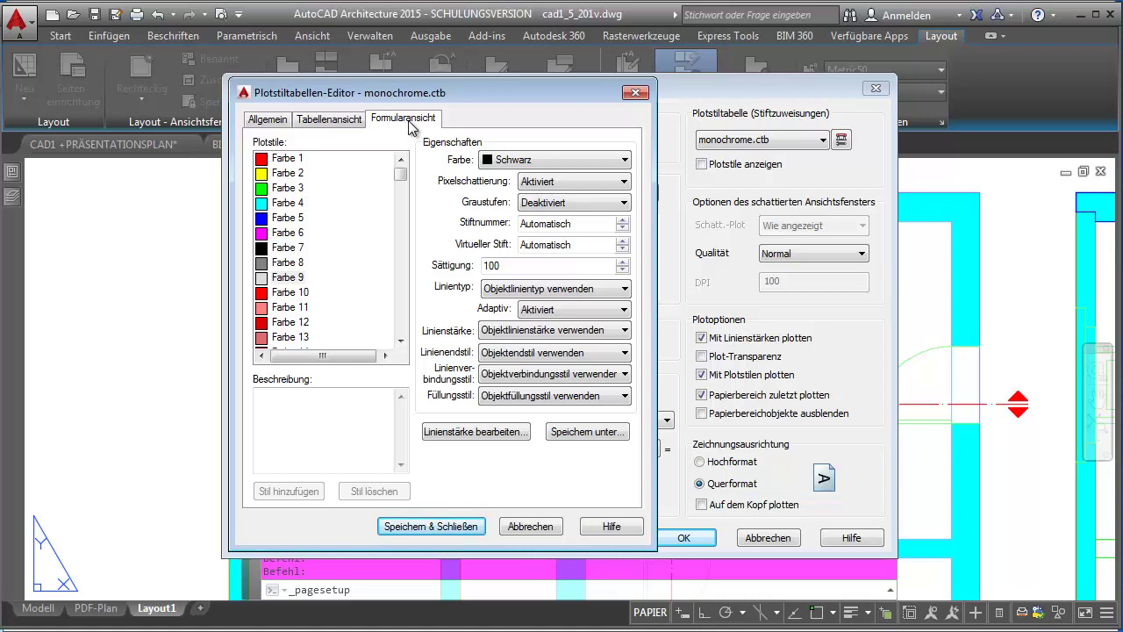
click(530, 527)
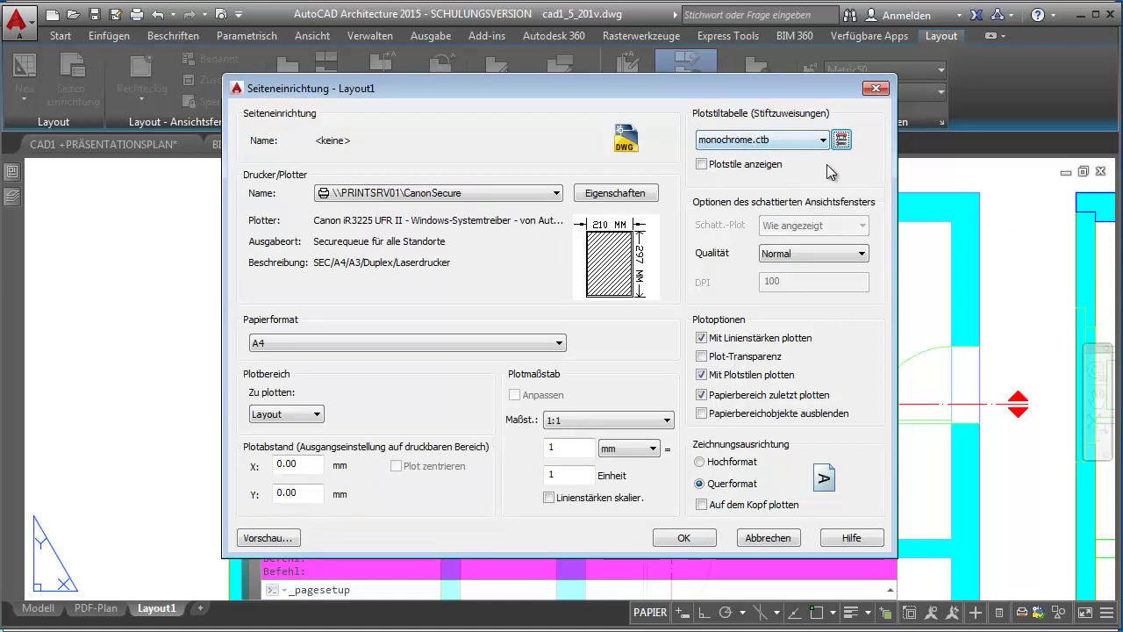
- Turn on Plotstile anzeigen and confirm Layout1's page setup
click(701, 164)
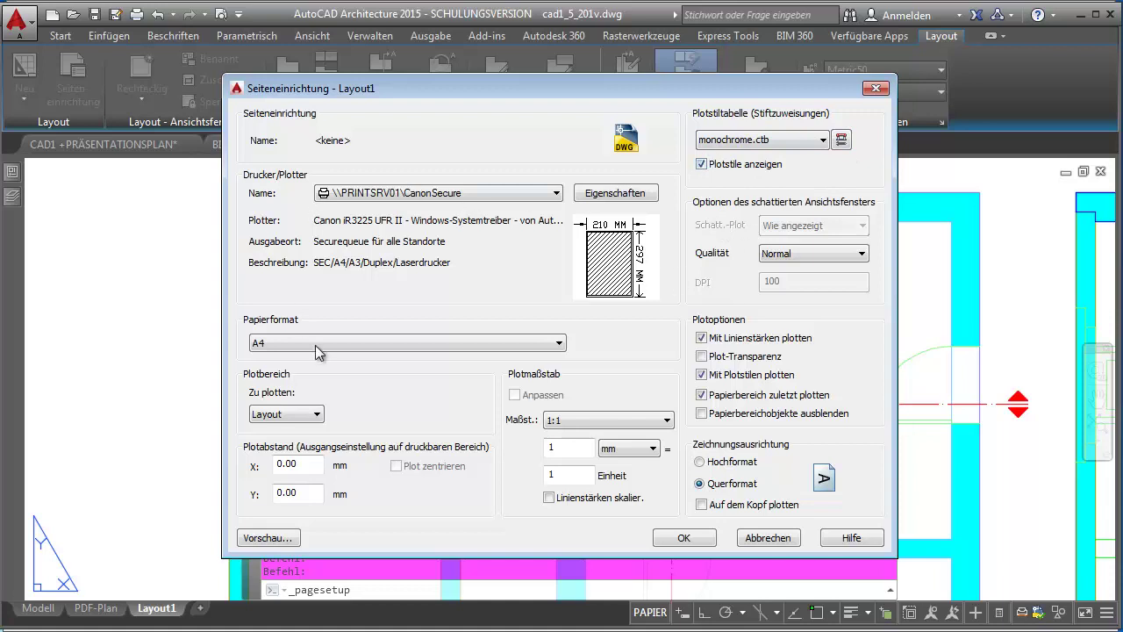
click(690, 537)
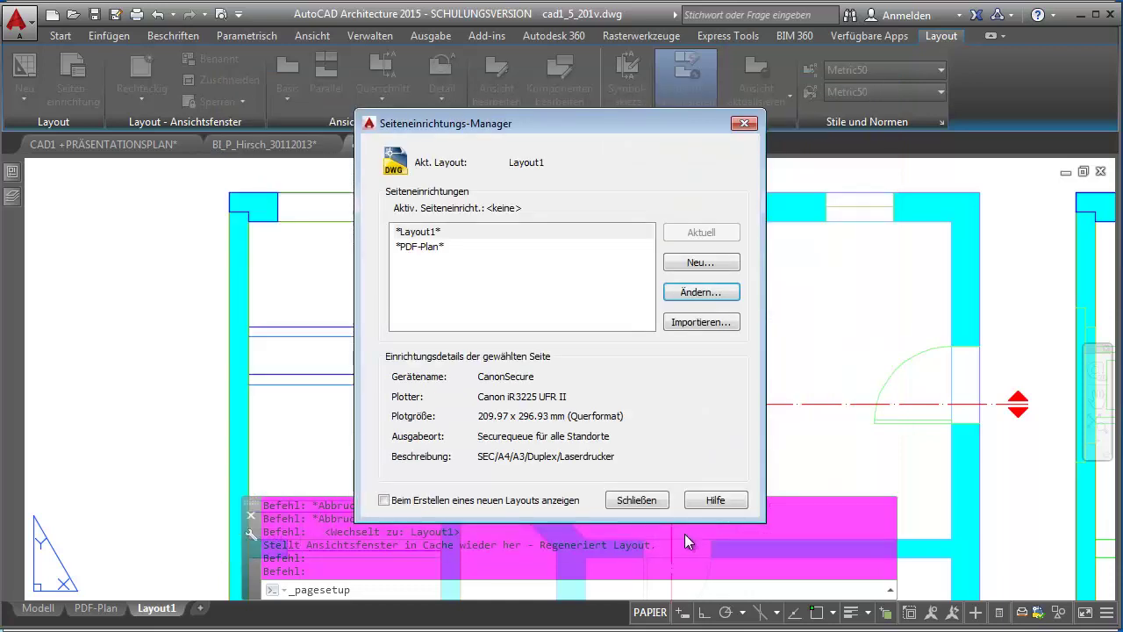
click(628, 500)
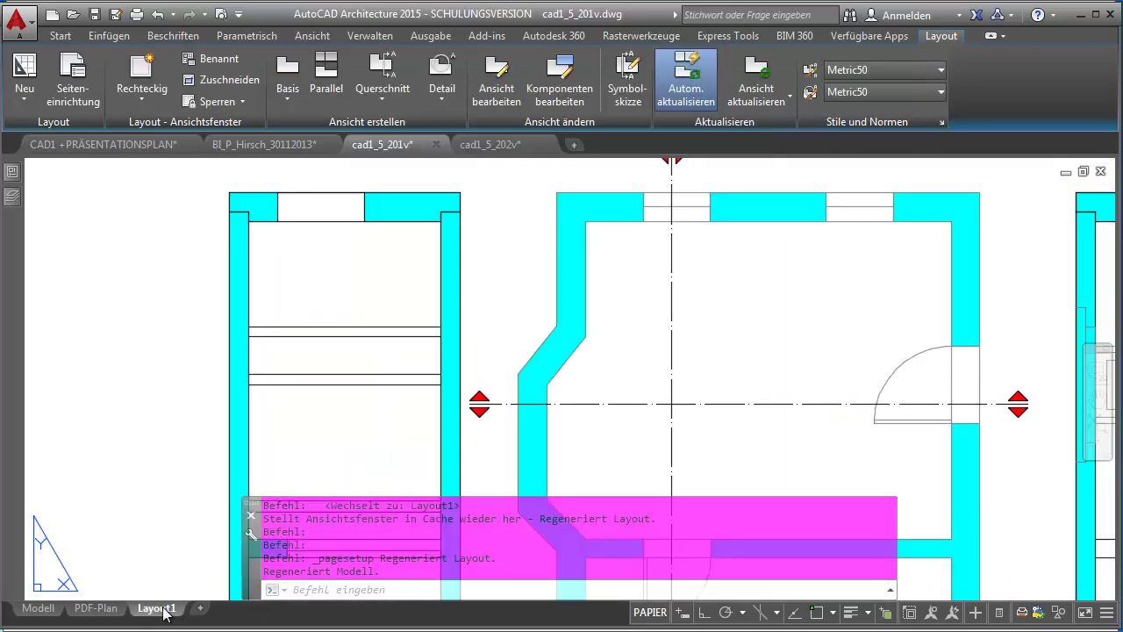
- Rename the Layout1 sheet to 'Test'
right_click(164, 612)
click(286, 625)
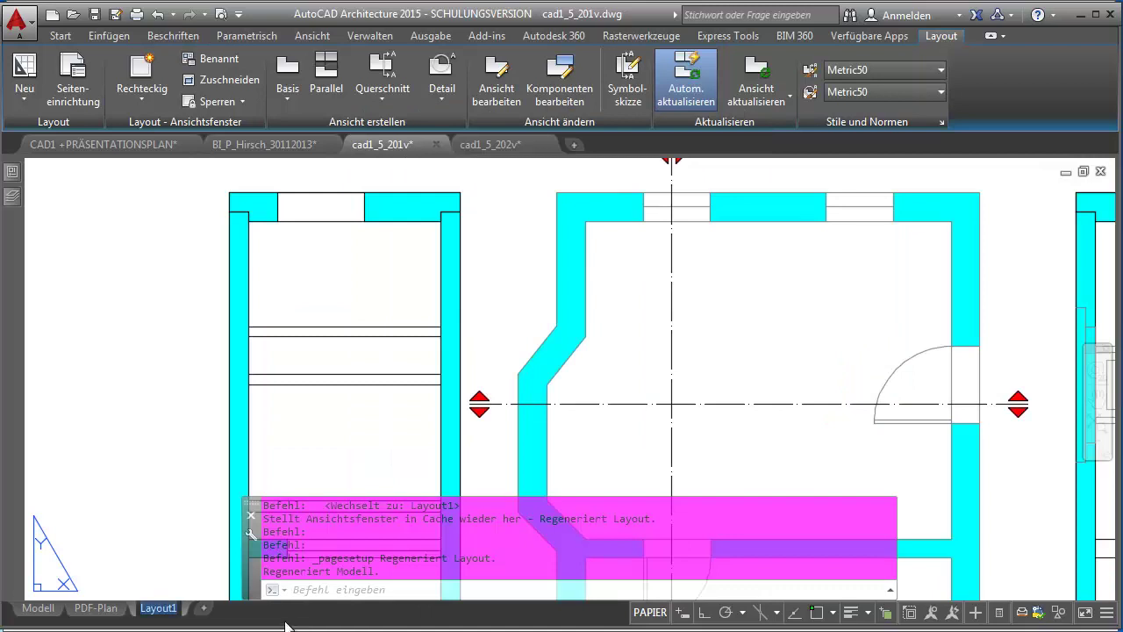
text(Test)
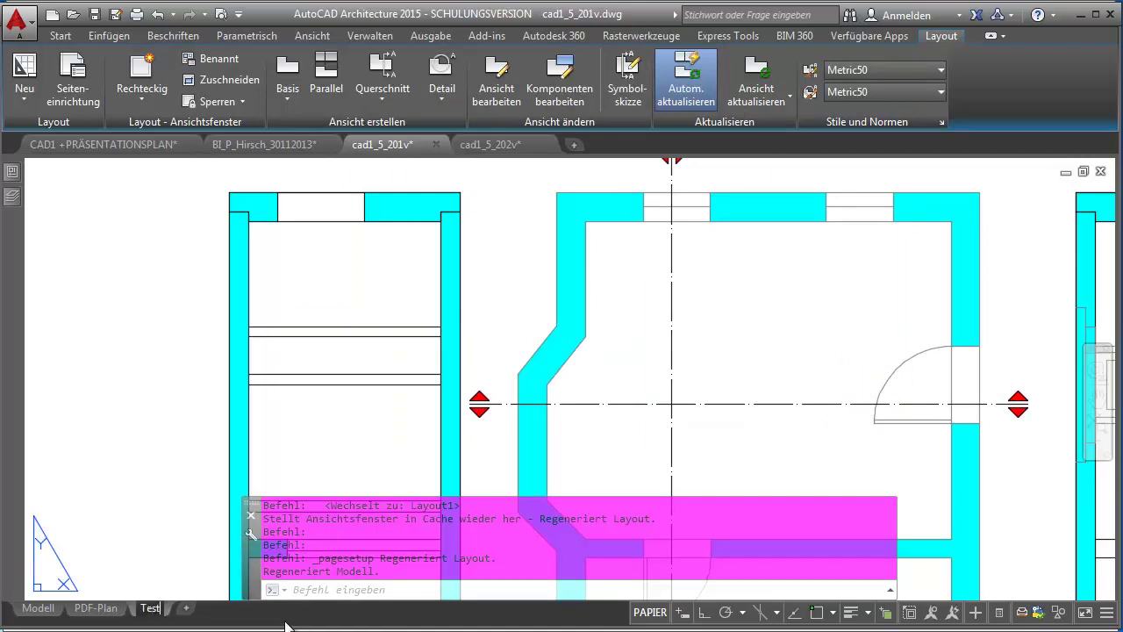
key(Return)
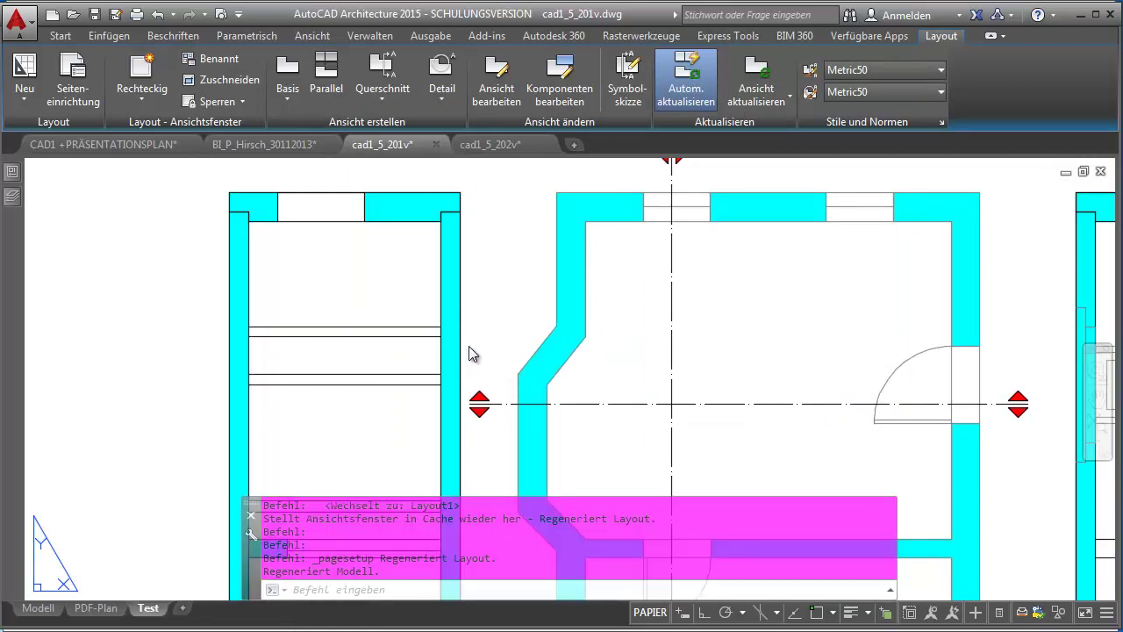
- Zoom out on the Test sheet and select the floor plan viewport
click(483, 335)
scroll(482, 347, down, 3)
scroll(487, 333, down, 2)
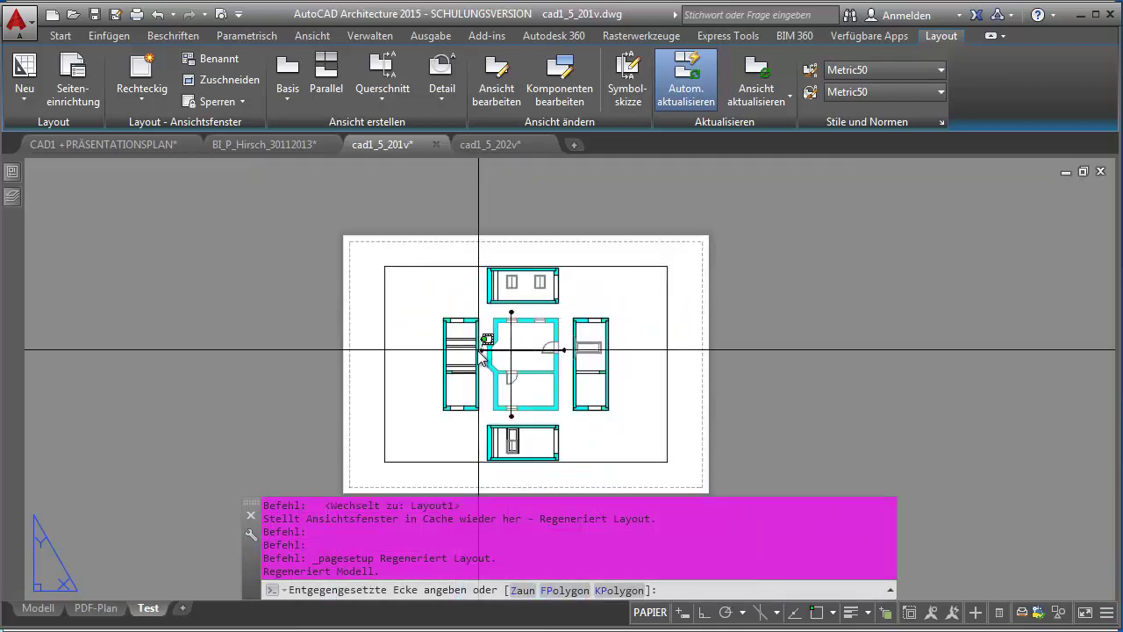
click(187, 377)
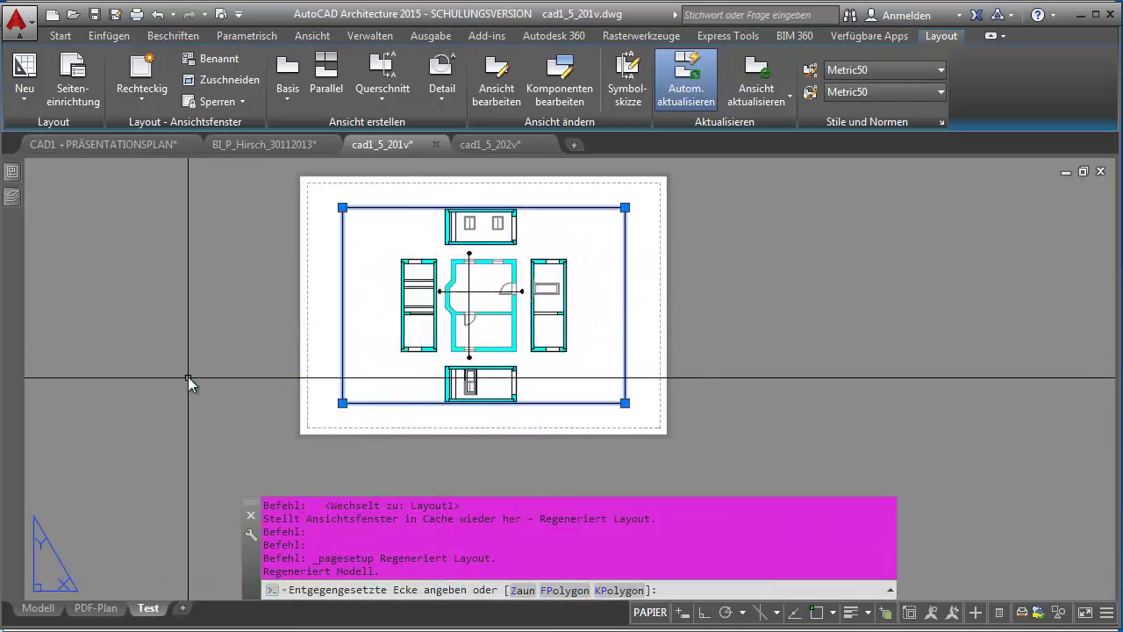